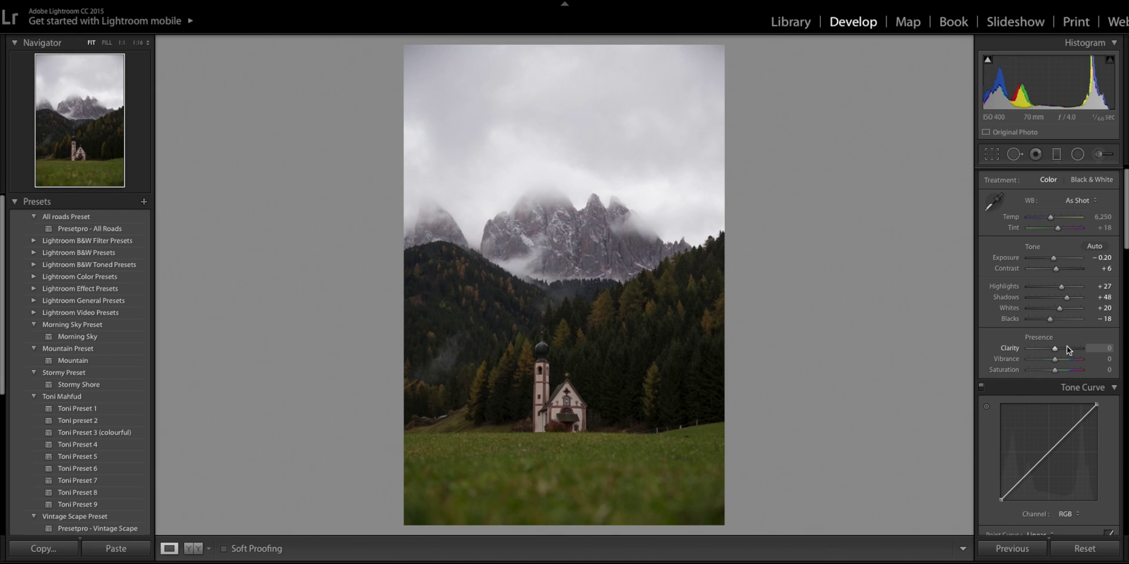
Step: Set Clarity to +25, Vibrance to +17 and Saturation to −17 in the Basic adjustments
{"action": "left_click_drag", "start_coordinate": [1055, 350], "coordinate": [1062, 348]}
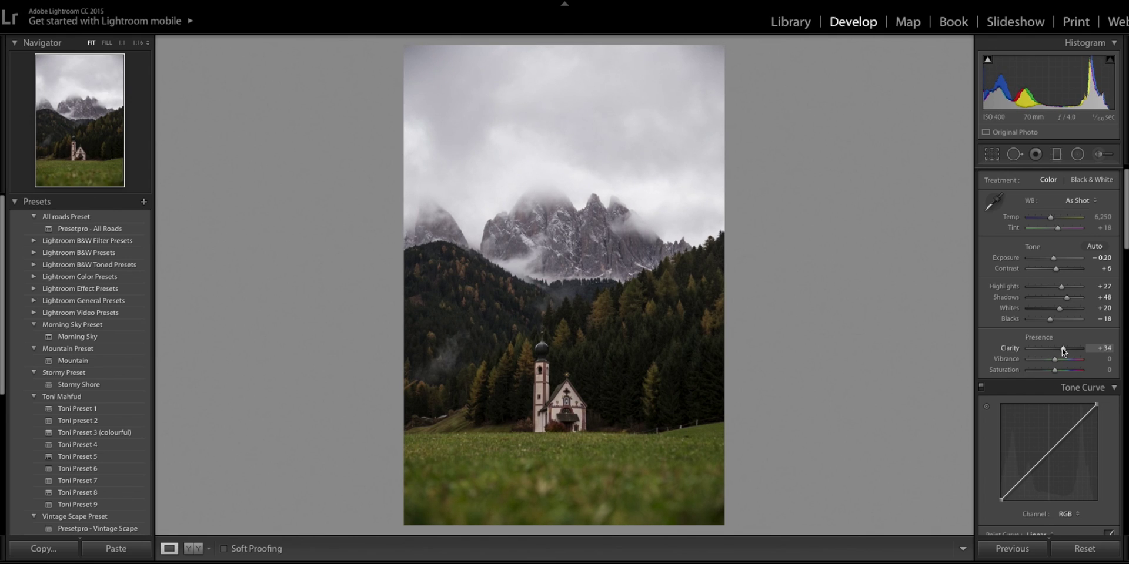
{"action": "left_click_drag", "start_coordinate": [1062, 349], "coordinate": [1061, 350]}
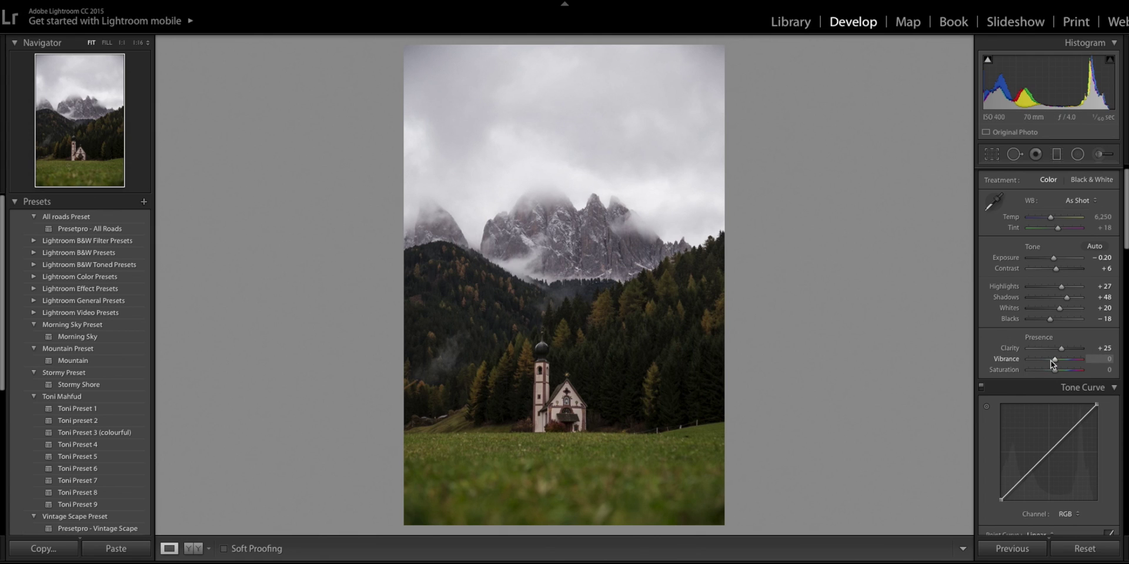
{"action": "left_click_drag", "start_coordinate": [1054, 370], "coordinate": [1059, 358]}
{"action": "scroll", "coordinate": [1059, 358], "scroll_direction": "down", "scroll_amount": 2}
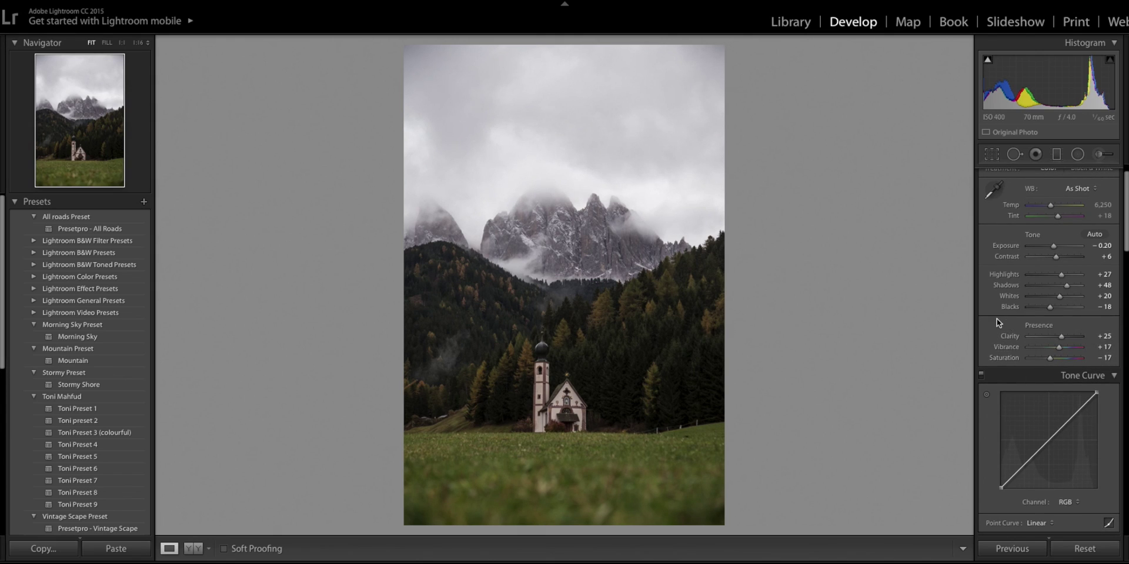
Step: Lower the photo's Exposure to −0.40
{"action": "scroll", "coordinate": [996, 319], "scroll_direction": "down", "scroll_amount": 4}
{"action": "scroll", "coordinate": [996, 323], "scroll_direction": "down", "scroll_amount": 3}
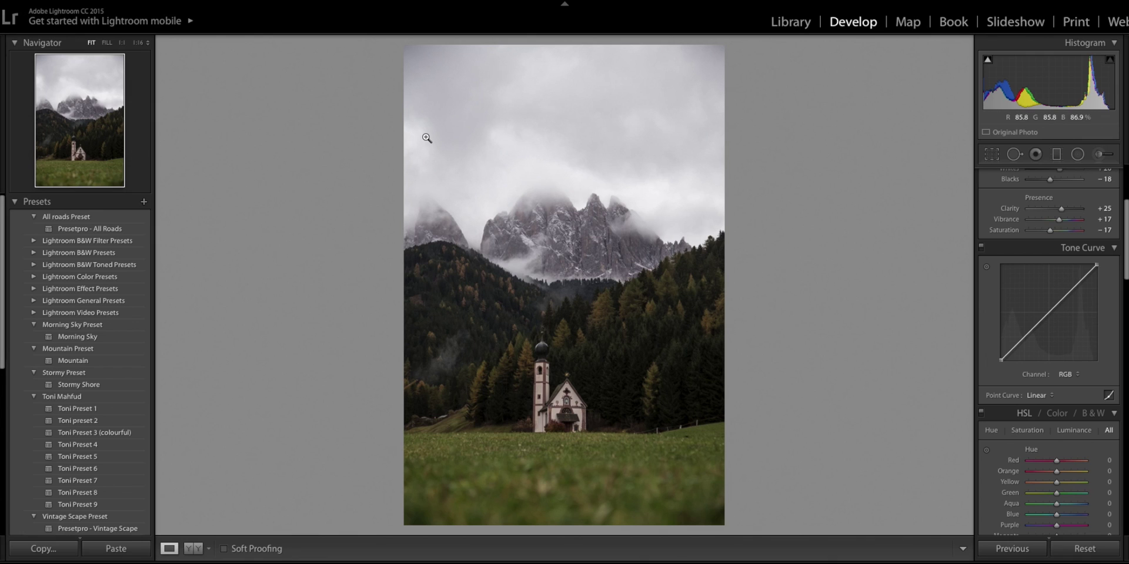
{"action": "scroll", "coordinate": [1087, 255], "scroll_direction": "up", "scroll_amount": 5}
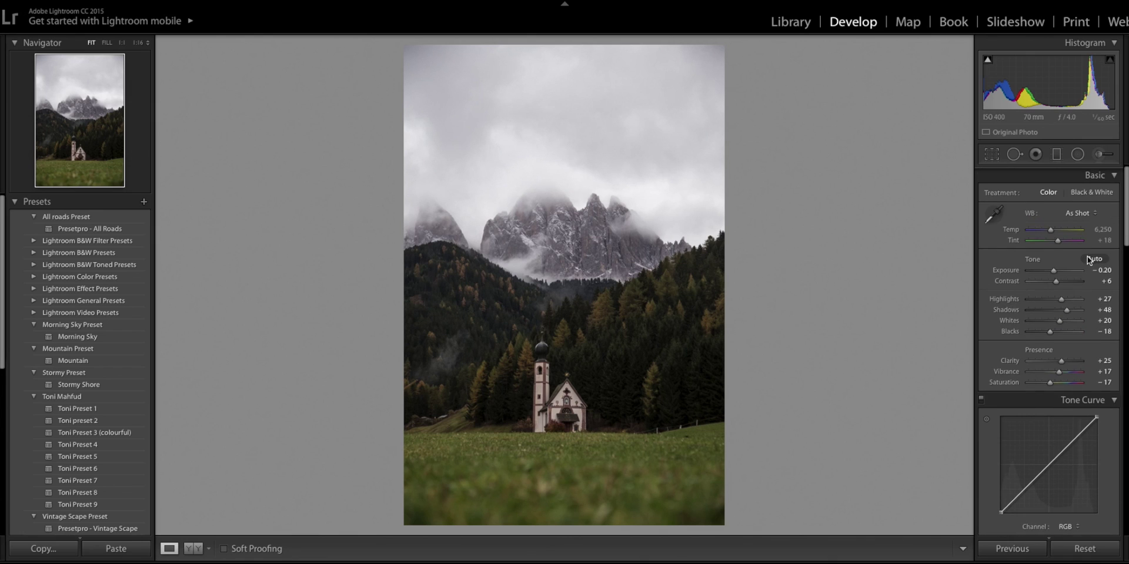
{"action": "double_click", "coordinate": [1005, 270]}
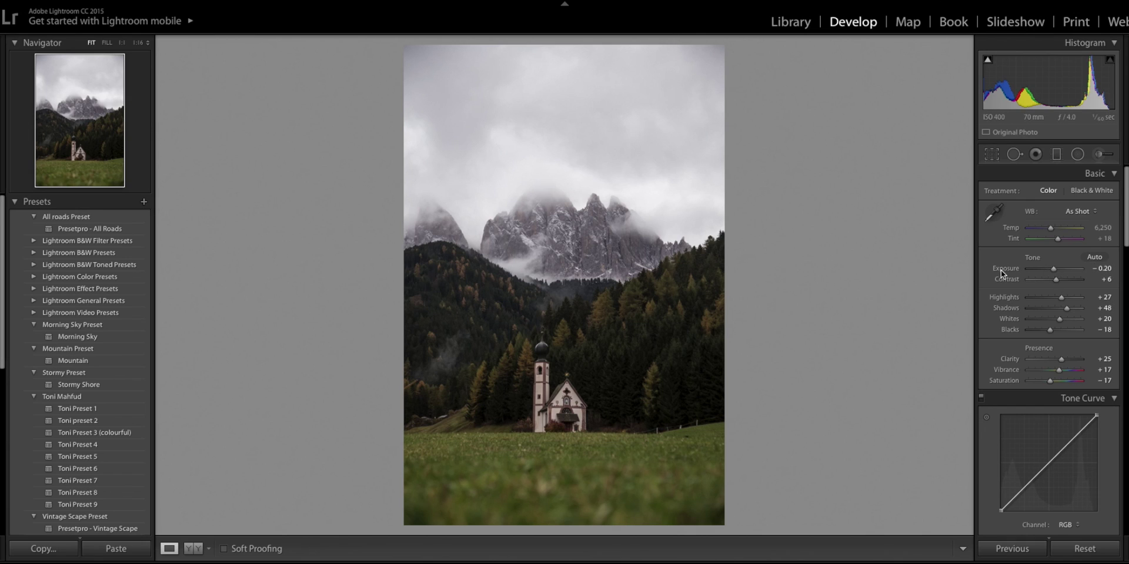
{"action": "left_click_drag", "start_coordinate": [1056, 270], "coordinate": [1052, 270]}
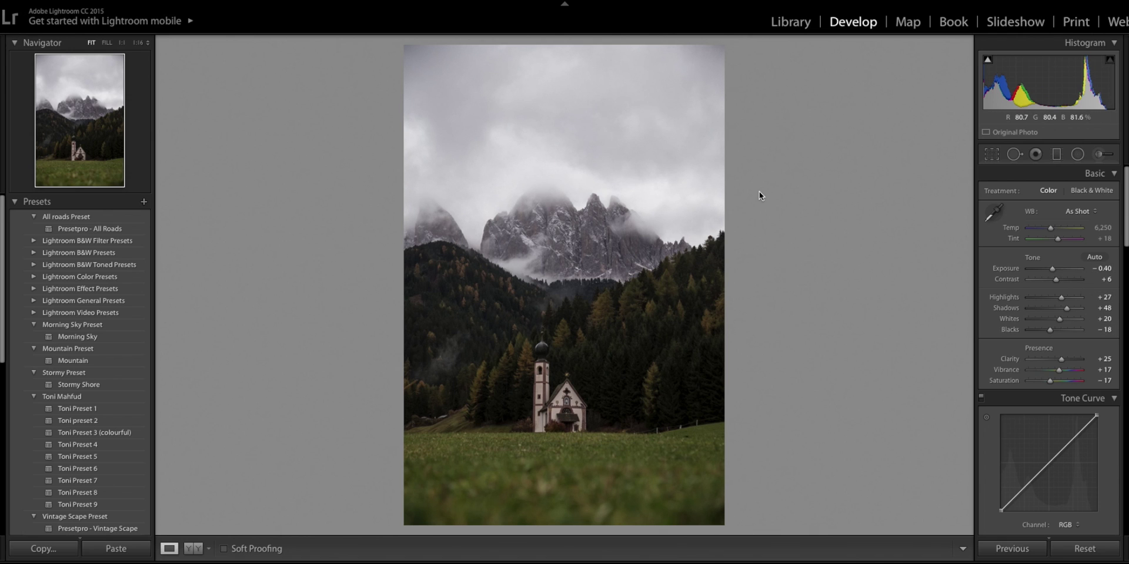
Step: Compare the edited photo with its original version by switching repeatedly between before and after views
{"action": "key", "text": "backslash"}
{"action": "key", "text": "backslash"}
{"action": "key", "text": "backslash"}
{"action": "key", "text": "backslash"}
{"action": "key", "text": "backslash"}
{"action": "key", "text": "backslash"}
{"action": "key", "text": "backslash"}
{"action": "key", "text": "backslash"}
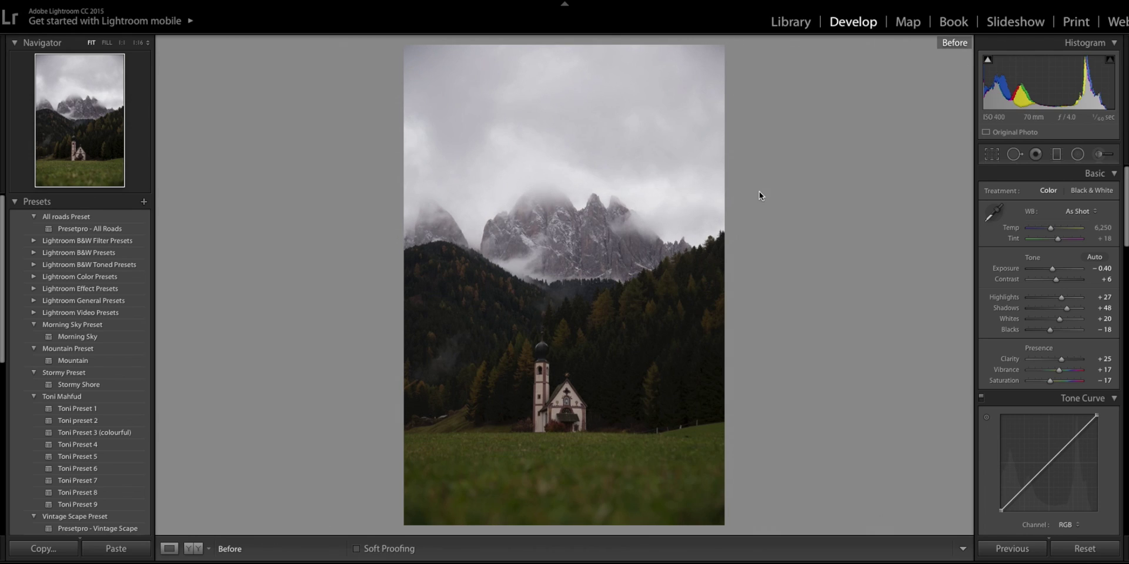
{"action": "key", "text": "backslash"}
{"action": "key", "text": "backslash"}
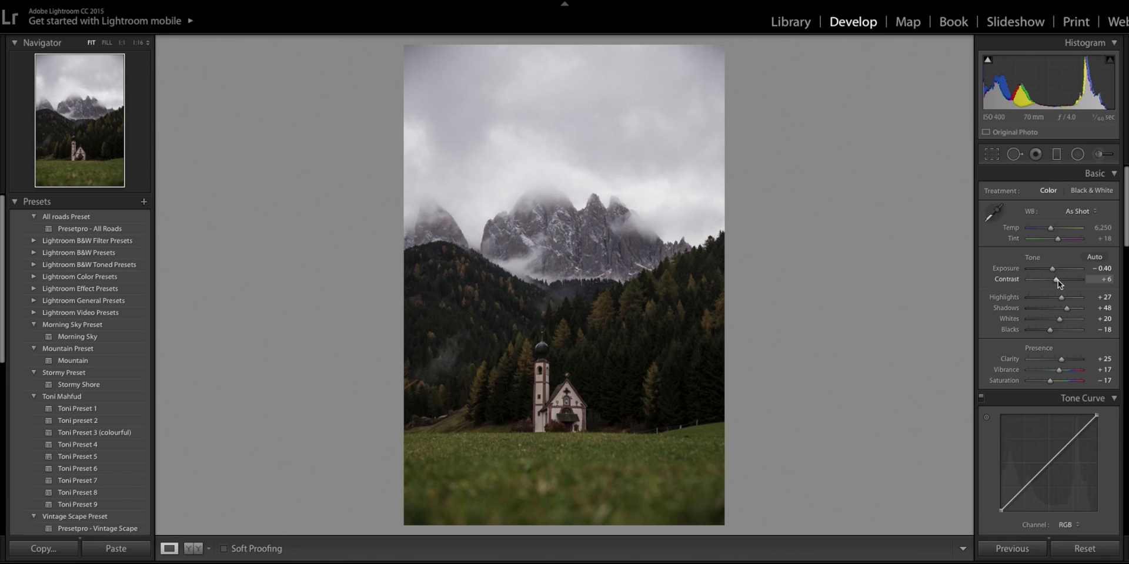
Step: Shape a custom RGB point curve with several points, lifting the black end and lowering the white end
{"action": "scroll", "coordinate": [1057, 280], "scroll_direction": "down", "scroll_amount": 5}
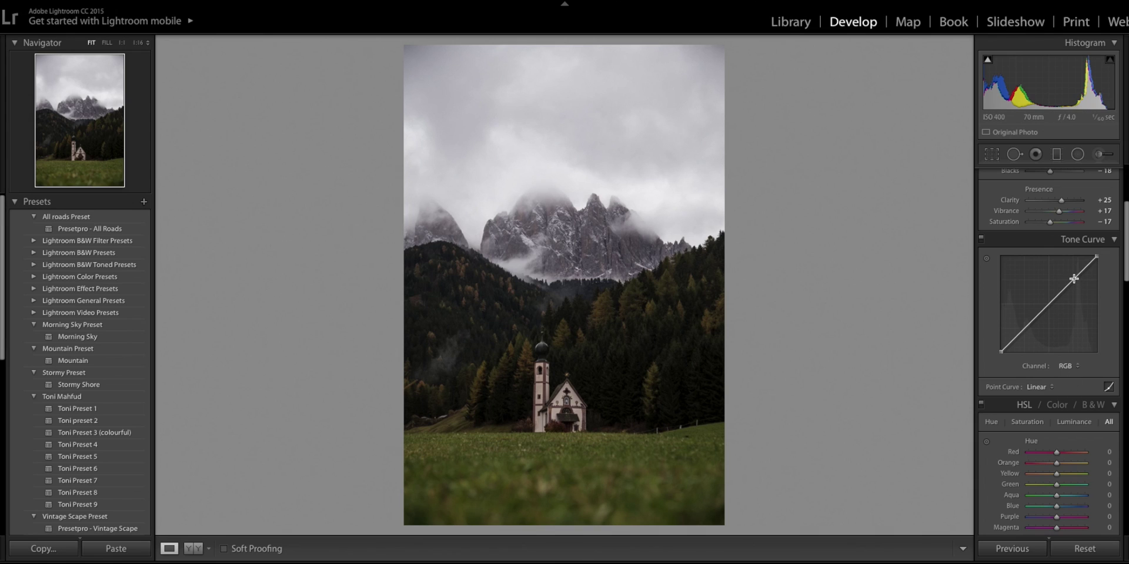
{"action": "left_click", "coordinate": [1024, 328]}
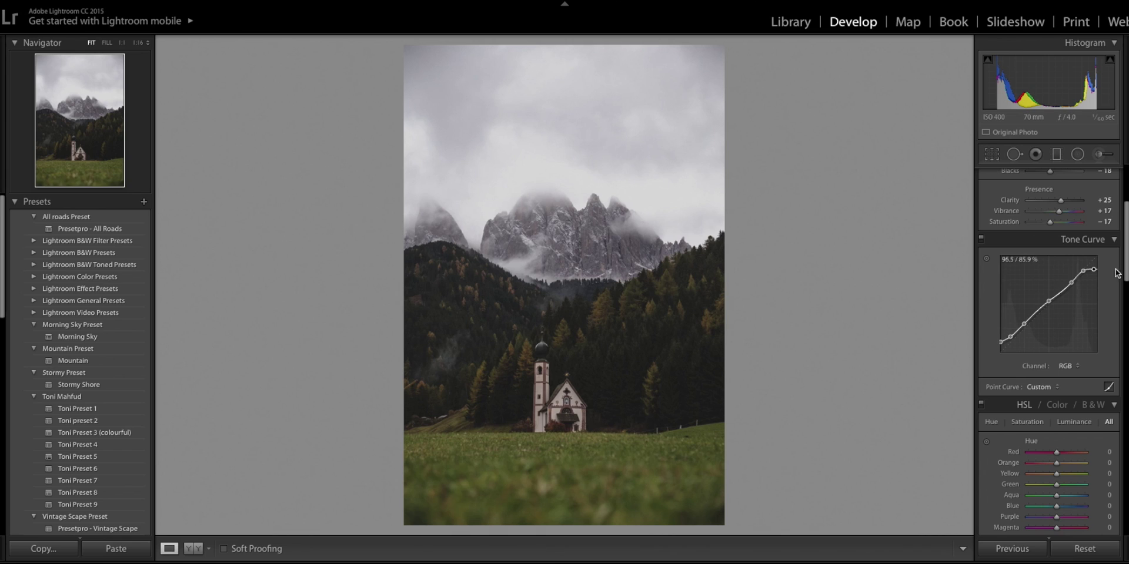
{"action": "left_click", "coordinate": [1108, 387]}
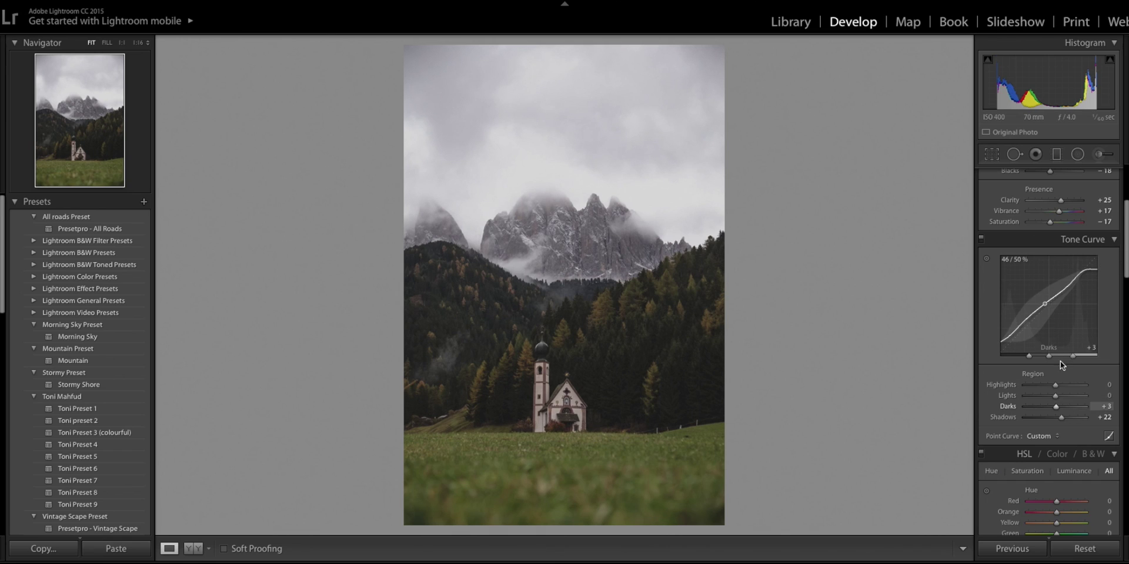
{"action": "left_click", "coordinate": [1047, 436]}
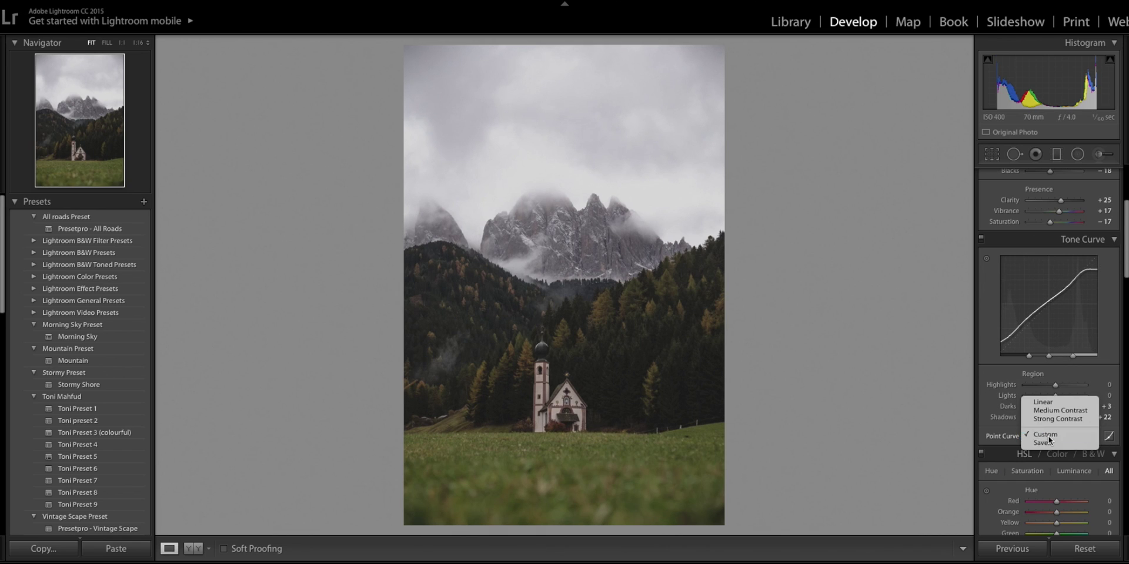
{"action": "left_click", "coordinate": [1052, 435]}
{"action": "left_click", "coordinate": [1112, 437]}
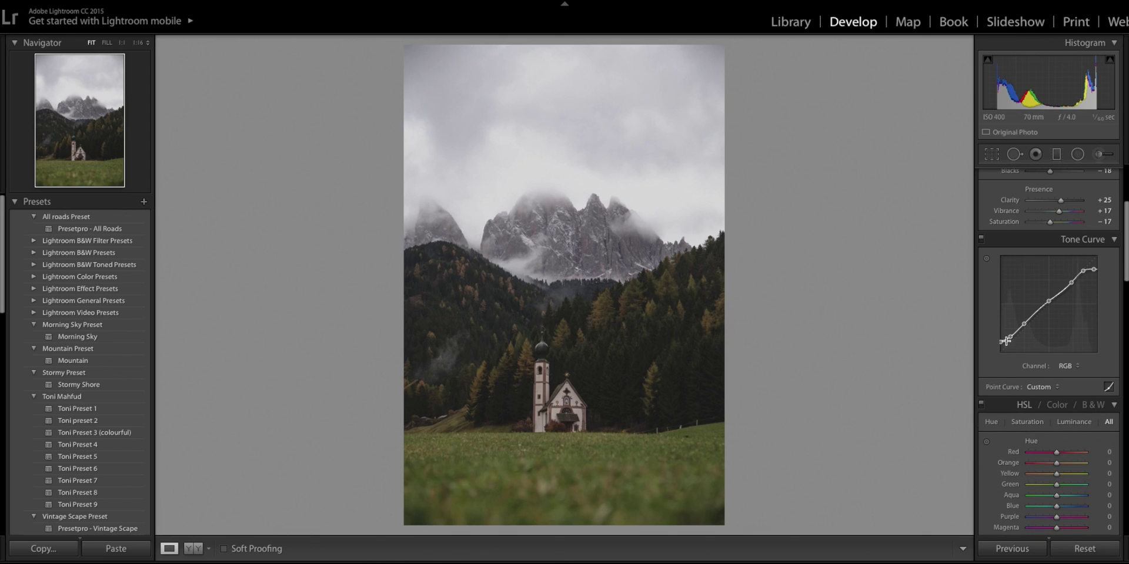
Step: Set Blacks to 0 in the Basic tone adjustments
{"action": "scroll", "coordinate": [1000, 321], "scroll_direction": "up", "scroll_amount": 4}
{"action": "scroll", "coordinate": [1000, 319], "scroll_direction": "up", "scroll_amount": 1}
{"action": "left_click_drag", "start_coordinate": [1063, 280], "coordinate": [1057, 275]}
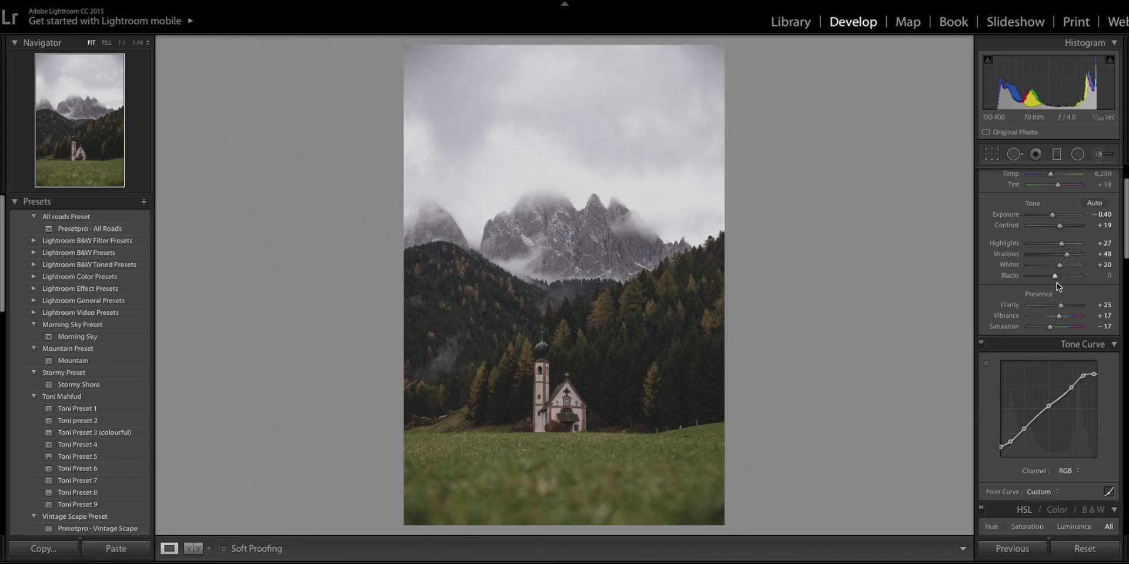
Step: Compare the photo with and without the Tone Curve adjustment, and collapse the Tone Curve settings
{"action": "scroll", "coordinate": [1021, 299], "scroll_direction": "down", "scroll_amount": 5}
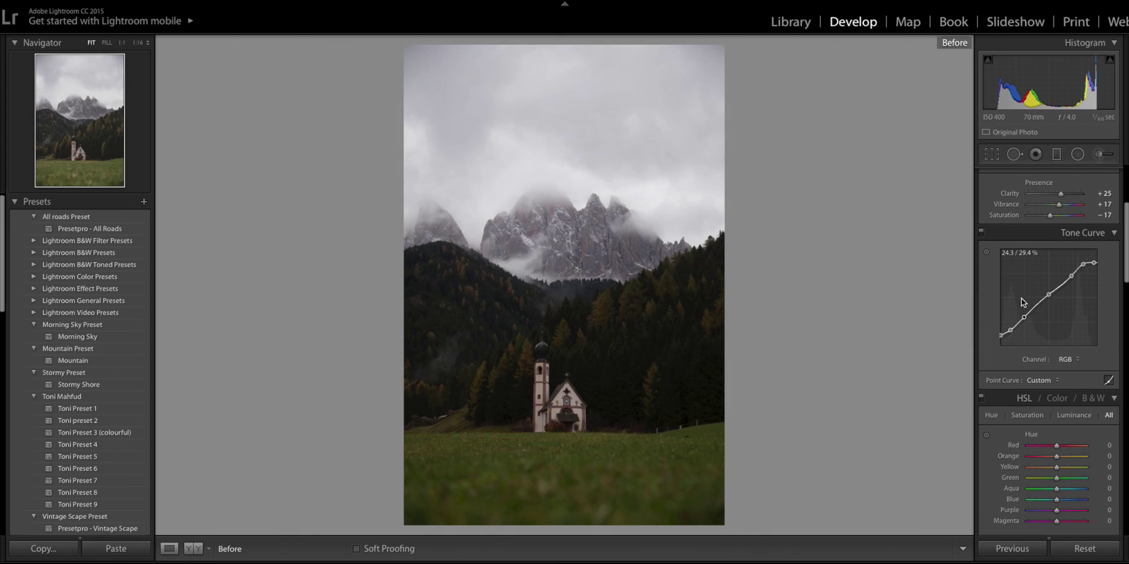
{"action": "left_click", "coordinate": [980, 233]}
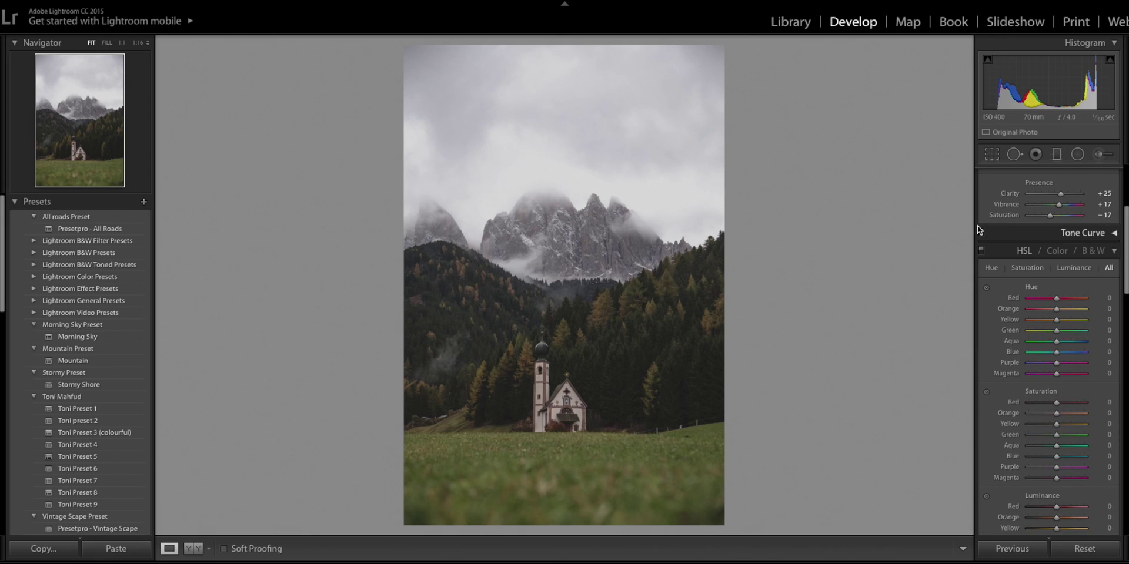
{"action": "left_click", "coordinate": [980, 236]}
{"action": "left_click", "coordinate": [980, 232]}
{"action": "left_click", "coordinate": [981, 232]}
{"action": "left_click", "coordinate": [981, 232]}
{"action": "left_click", "coordinate": [981, 233]}
{"action": "left_click", "coordinate": [980, 232]}
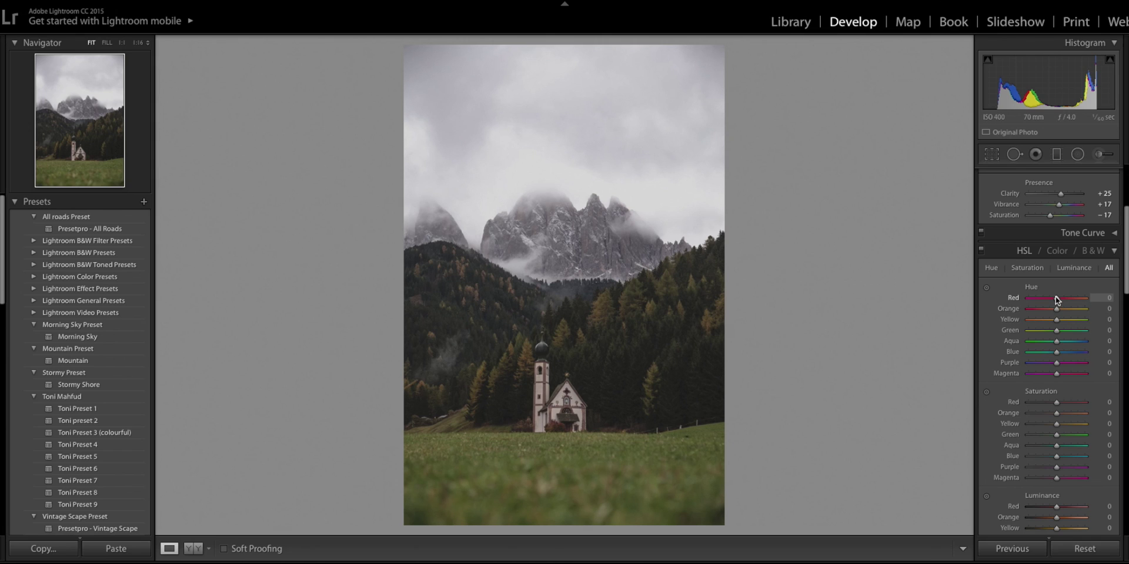
Step: Switch to Instagram, close the mountain road reference photo and look over the photo grid
{"action": "scroll", "coordinate": [1046, 466], "scroll_direction": "down", "scroll_amount": 4}
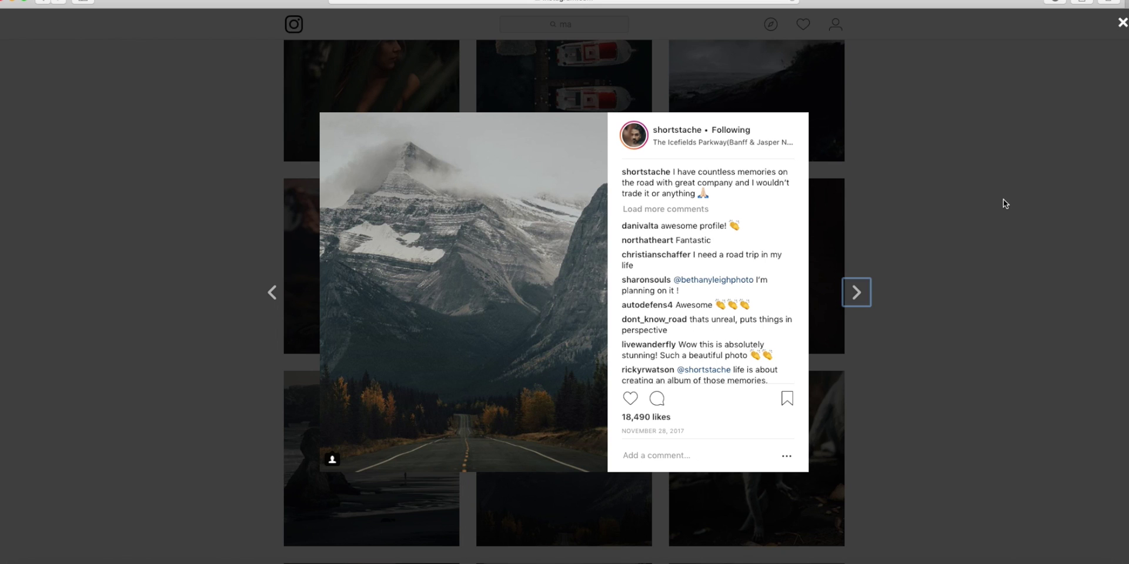
{"action": "left_click", "coordinate": [932, 242]}
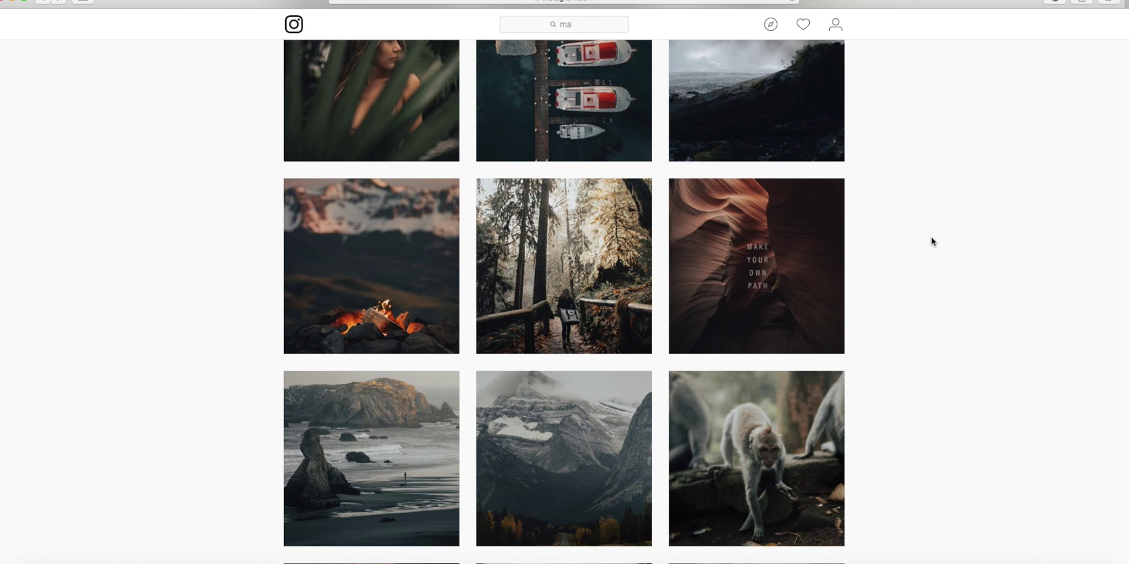
{"action": "scroll", "coordinate": [932, 241], "scroll_direction": "up", "scroll_amount": 5}
{"action": "scroll", "coordinate": [932, 242], "scroll_direction": "down", "scroll_amount": 1}
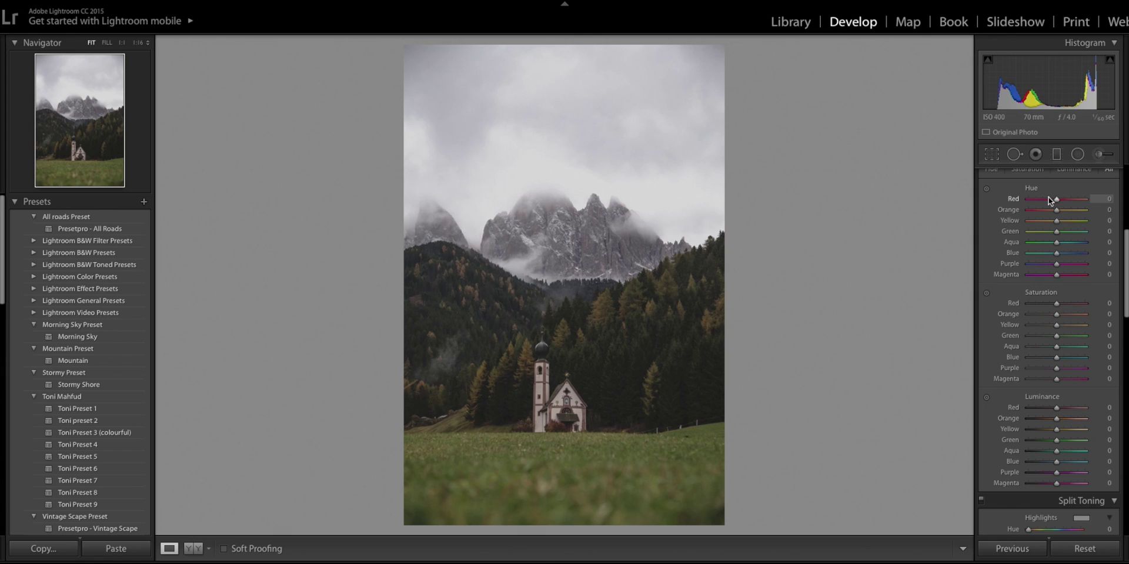
Step: Try a Red hue shift, undo it, and browse the color style of the reference photos on Instagram
{"action": "left_click_drag", "start_coordinate": [1080, 200], "coordinate": [1058, 198]}
{"action": "key", "text": "ctrl+z"}
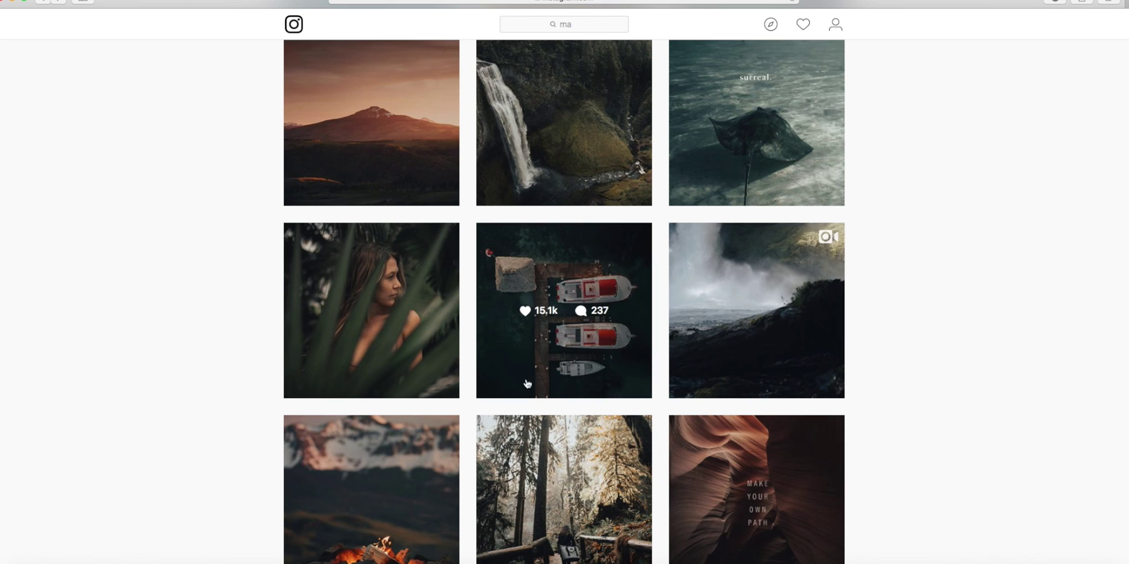
{"action": "scroll", "coordinate": [532, 391], "scroll_direction": "down", "scroll_amount": 10}
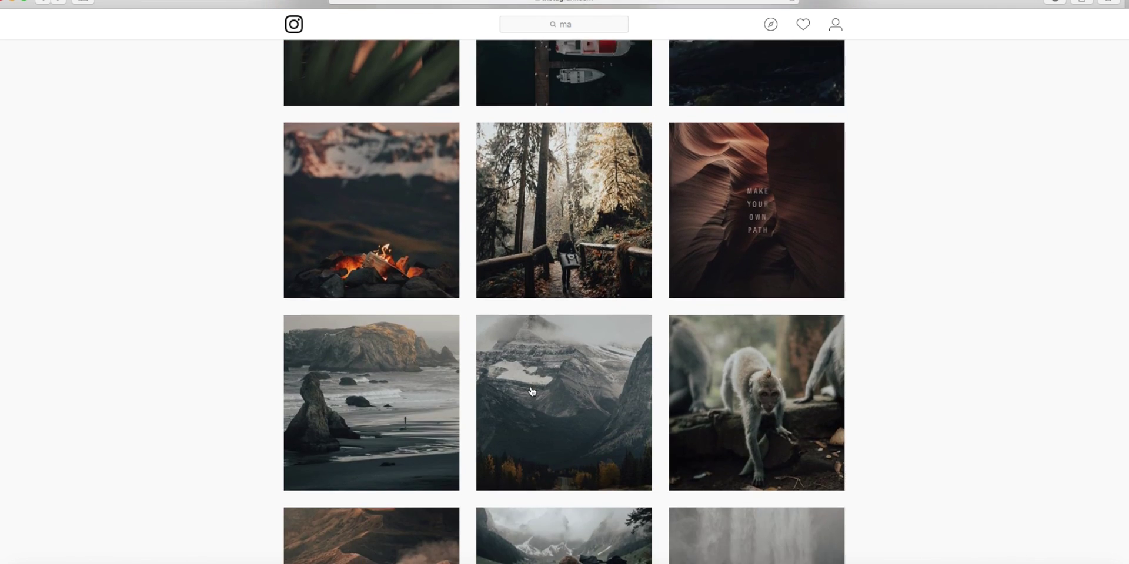
{"action": "scroll", "coordinate": [532, 392], "scroll_direction": "down", "scroll_amount": 5}
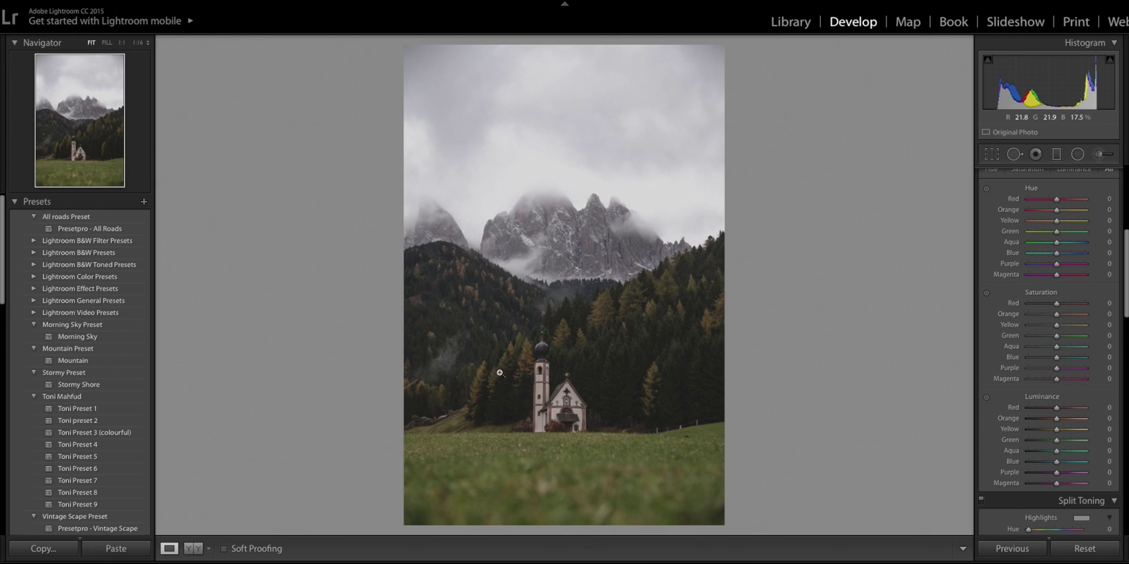
Step: Set the HSL hue of Green to −100, Yellow to −52 and Orange to +25
{"action": "left_click_drag", "start_coordinate": [1057, 210], "coordinate": [1015, 237]}
{"action": "left_click_drag", "start_coordinate": [1045, 223], "coordinate": [1041, 210]}
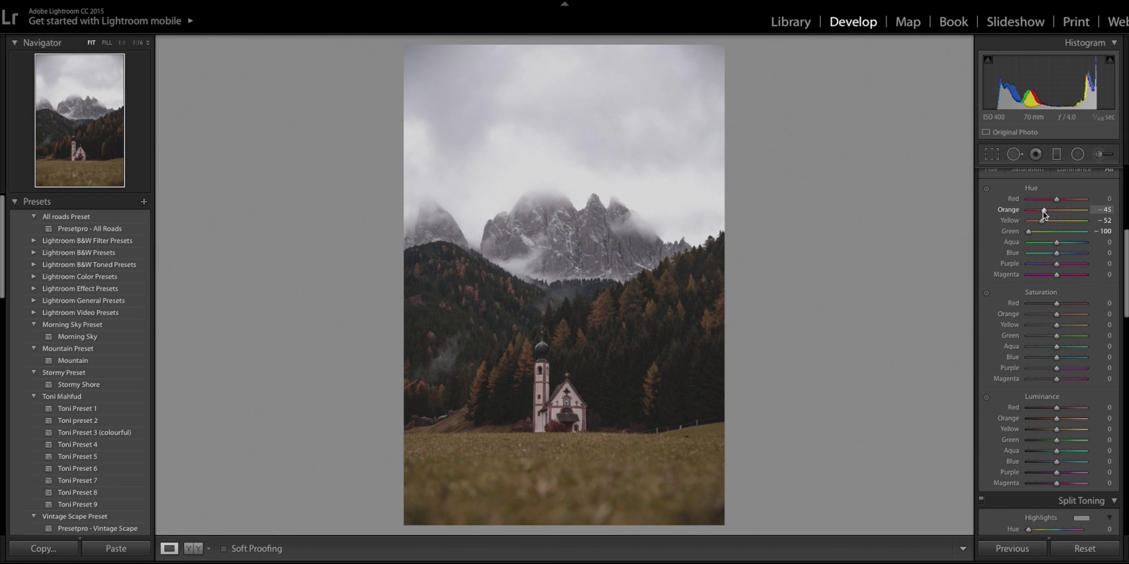
{"action": "left_click_drag", "start_coordinate": [1043, 210], "coordinate": [1075, 213]}
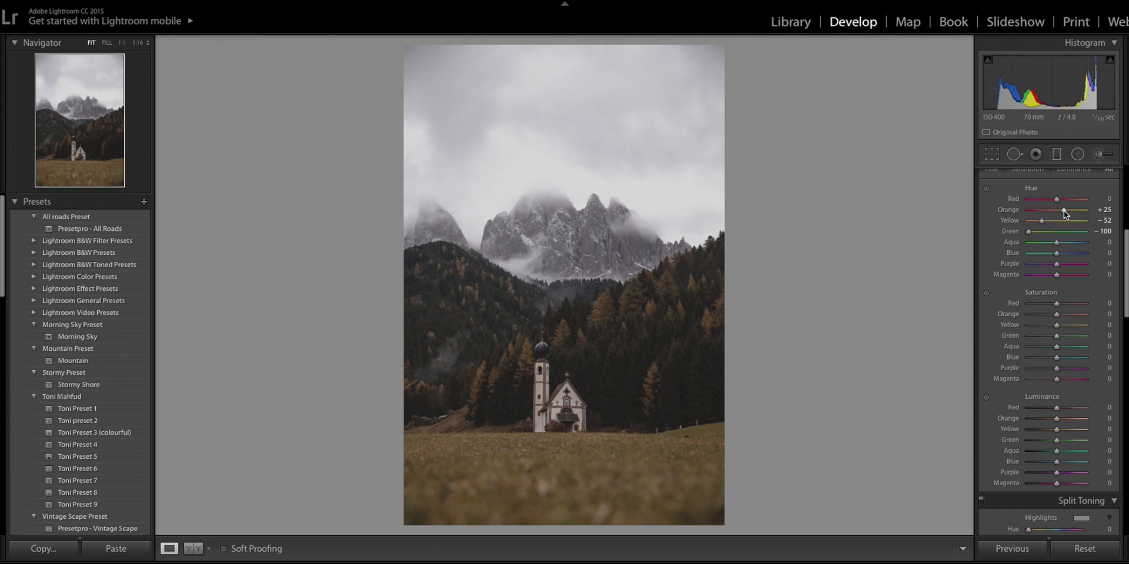
{"action": "left_click_drag", "start_coordinate": [1063, 211], "coordinate": [1063, 211]}
Step: Set the HSL hue of Blue to −27, Purple to −100 and Magenta to −33, leaving Aqua at 0
{"action": "left_click_drag", "start_coordinate": [1056, 242], "coordinate": [1084, 242]}
{"action": "key", "text": "ctrl+z"}
{"action": "left_click_drag", "start_coordinate": [1035, 254], "coordinate": [1078, 256]}
{"action": "left_click_drag", "start_coordinate": [1085, 253], "coordinate": [1060, 255]}
{"action": "left_click_drag", "start_coordinate": [1051, 252], "coordinate": [933, 255]}
{"action": "left_click_drag", "start_coordinate": [1032, 263], "coordinate": [973, 263]}
{"action": "left_click_drag", "start_coordinate": [1057, 275], "coordinate": [970, 267]}
Step: Undo the trial Blue saturation shift
{"action": "scroll", "coordinate": [1070, 277], "scroll_direction": "down", "scroll_amount": 2}
{"action": "key", "text": "ctrl+z"}
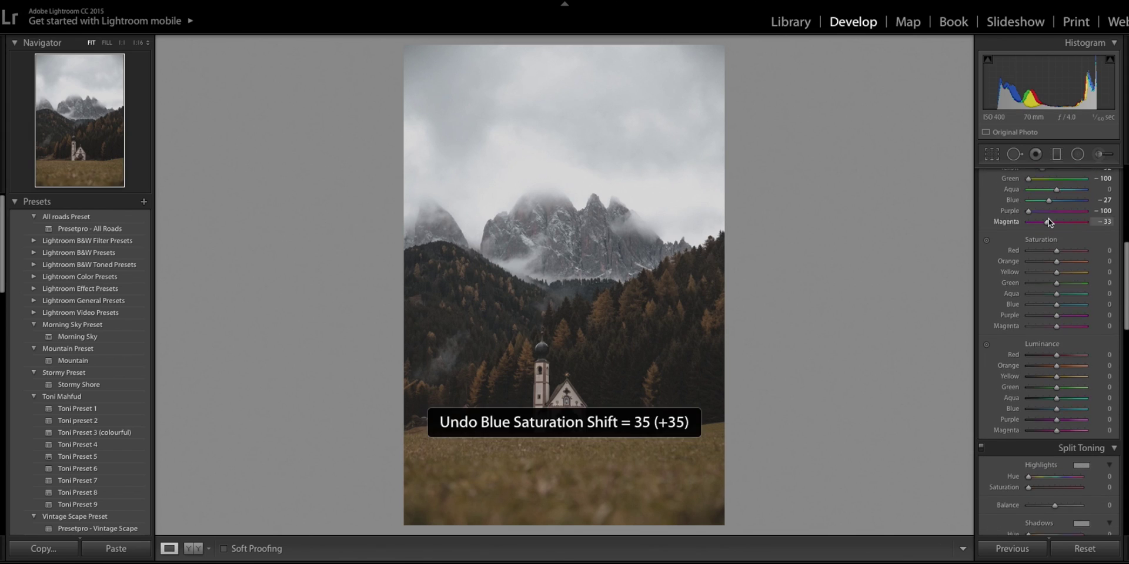
{"action": "scroll", "coordinate": [1058, 306], "scroll_direction": "up", "scroll_amount": 2}
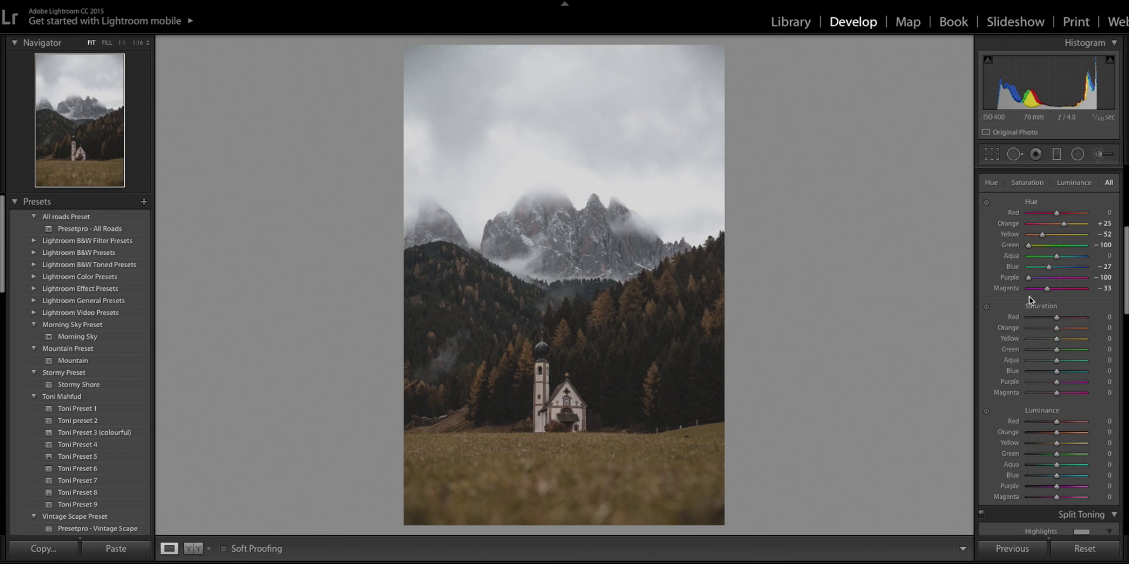
Step: Set the HSL saturation of Orange to −13, Yellow to +5 and Green to −32
{"action": "scroll", "coordinate": [1028, 296], "scroll_direction": "down", "scroll_amount": 1}
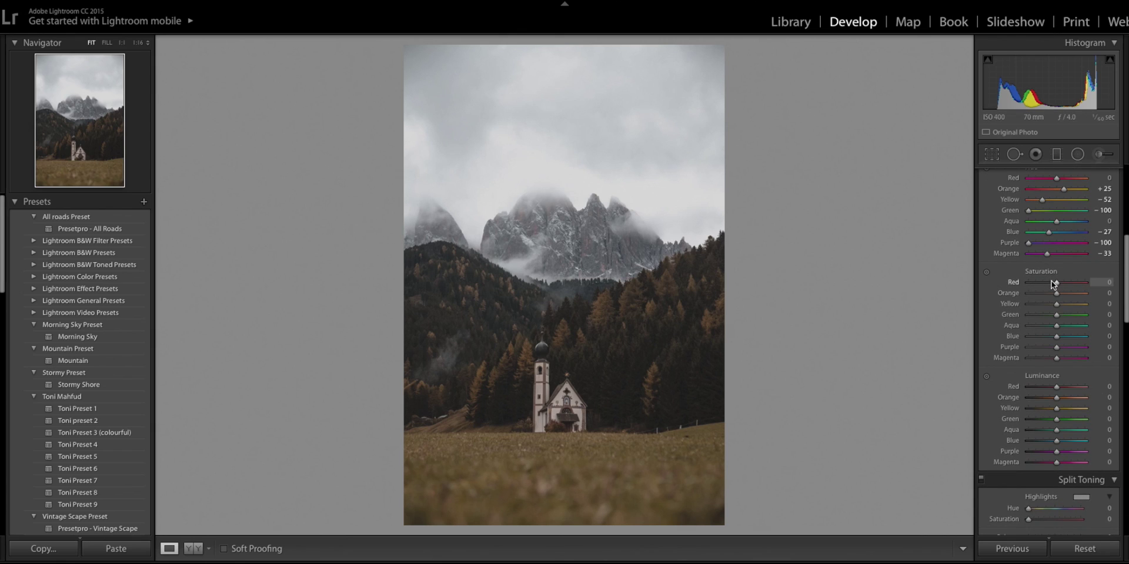
{"action": "mouse_move", "coordinate": [1068, 295]}
{"action": "left_mouse_down"}
{"action": "mouse_move", "coordinate": [1021, 299]}
{"action": "mouse_move", "coordinate": [1057, 304]}
{"action": "left_mouse_up"}
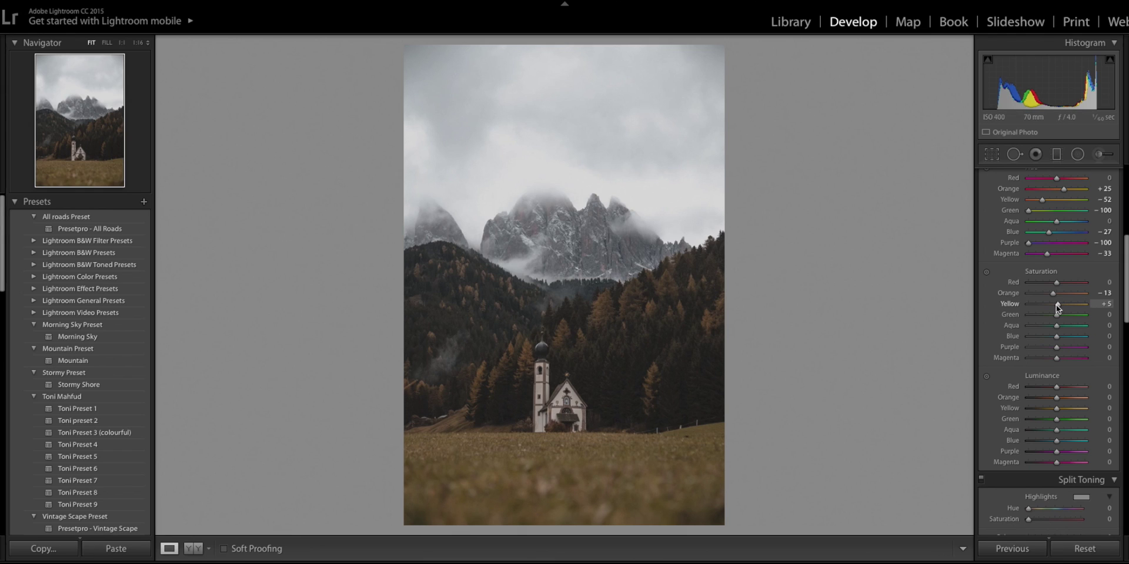
{"action": "mouse_move", "coordinate": [1056, 317]}
{"action": "left_mouse_down"}
{"action": "mouse_move", "coordinate": [1075, 317]}
{"action": "mouse_move", "coordinate": [1035, 318]}
{"action": "left_mouse_up"}
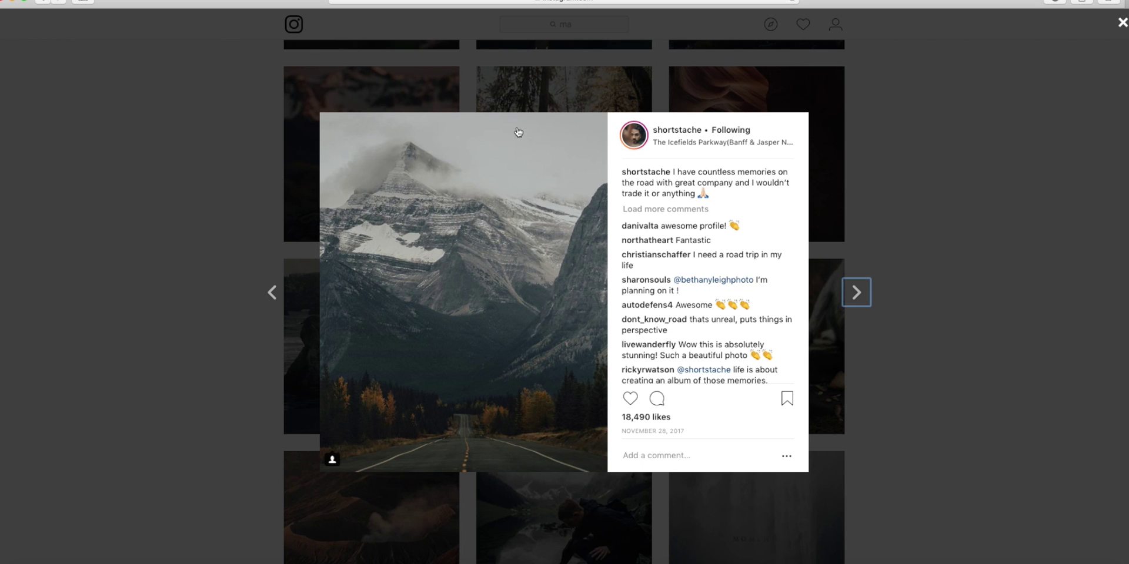
Step: Close the mountain road reference photo on Instagram, browse further down the grid and open another post
{"action": "left_click", "coordinate": [877, 154]}
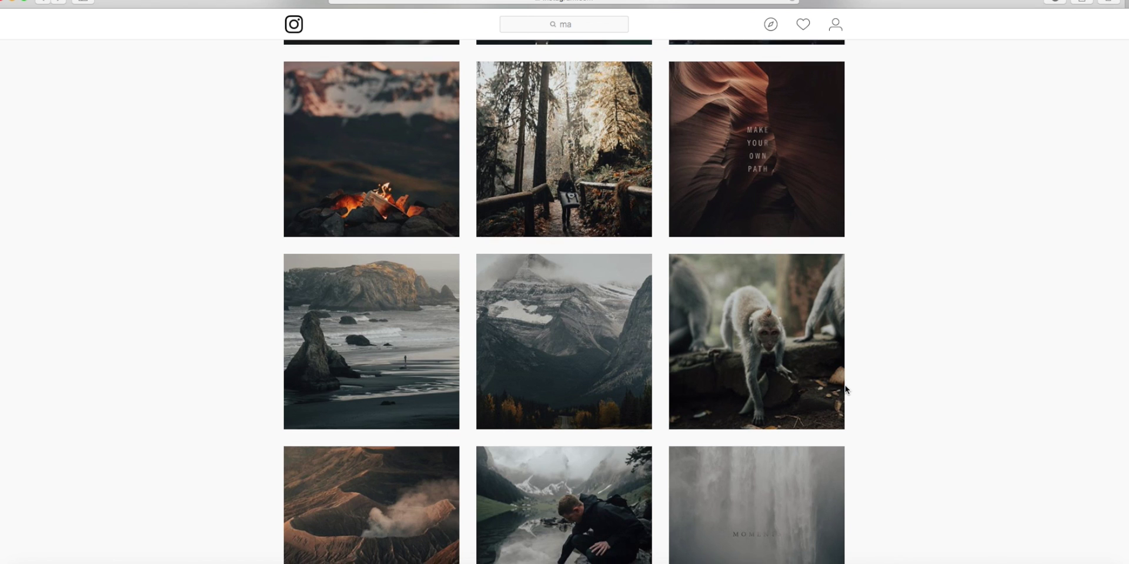
{"action": "scroll", "coordinate": [659, 508], "scroll_direction": "down", "scroll_amount": 6}
{"action": "scroll", "coordinate": [660, 508], "scroll_direction": "down", "scroll_amount": 6}
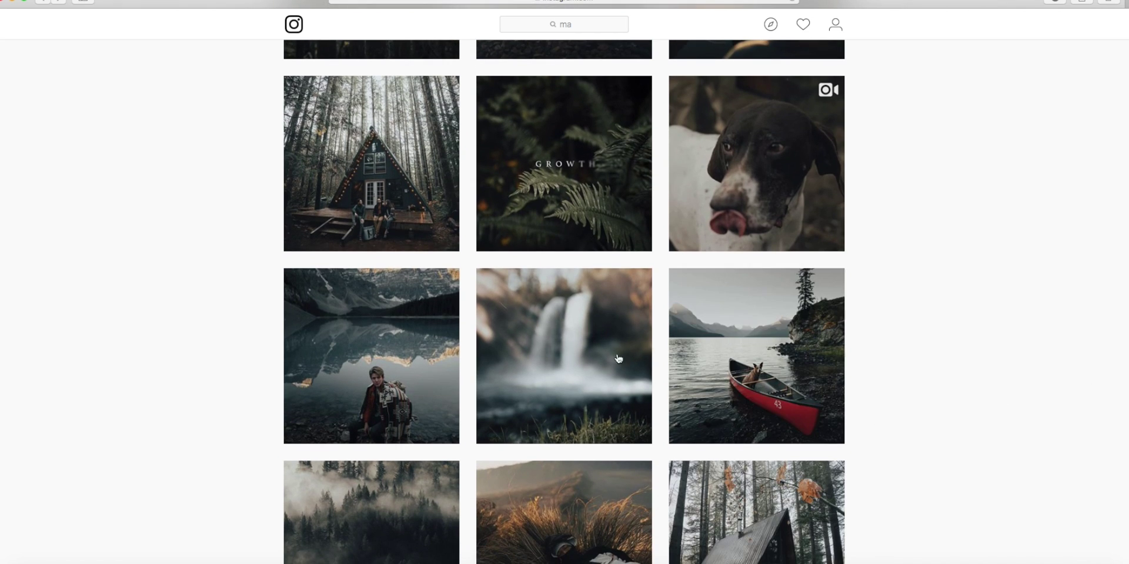
{"action": "left_click", "coordinate": [417, 419]}
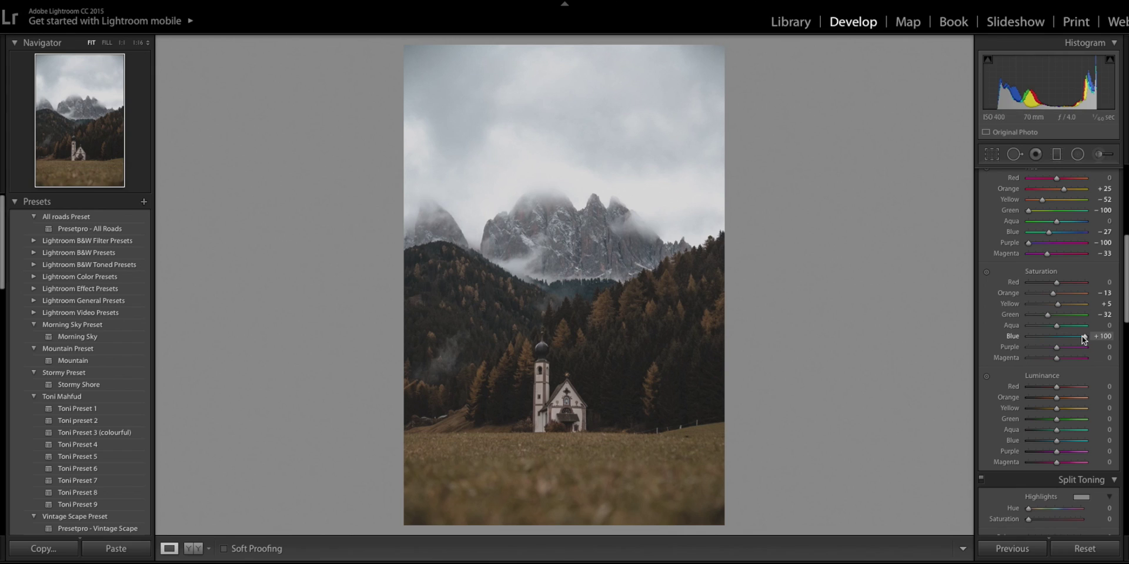
Step: Set the HSL saturation of Blue to −100
{"action": "left_click_drag", "start_coordinate": [1080, 338], "coordinate": [998, 339]}
{"action": "scroll", "coordinate": [1074, 403], "scroll_direction": "down", "scroll_amount": 2}
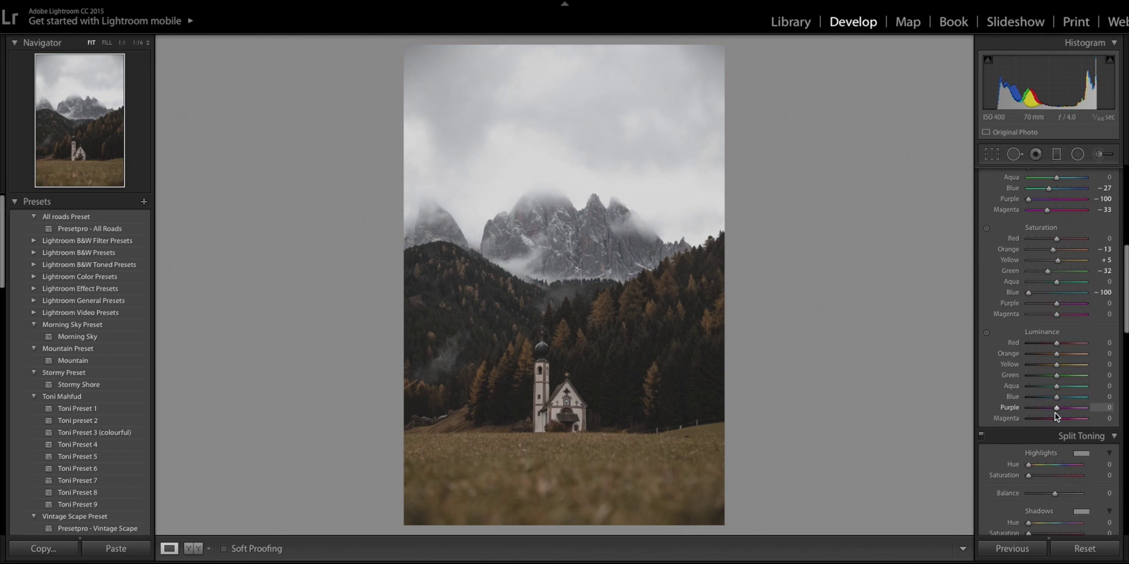
Step: Set the HSL luminance of Orange to +71, Yellow to +49, Green to −55, Blue to −46 and Purple to −36
{"action": "mouse_move", "coordinate": [1056, 354]}
{"action": "left_mouse_down"}
{"action": "mouse_move", "coordinate": [1086, 353]}
{"action": "mouse_move", "coordinate": [1076, 355]}
{"action": "left_mouse_up"}
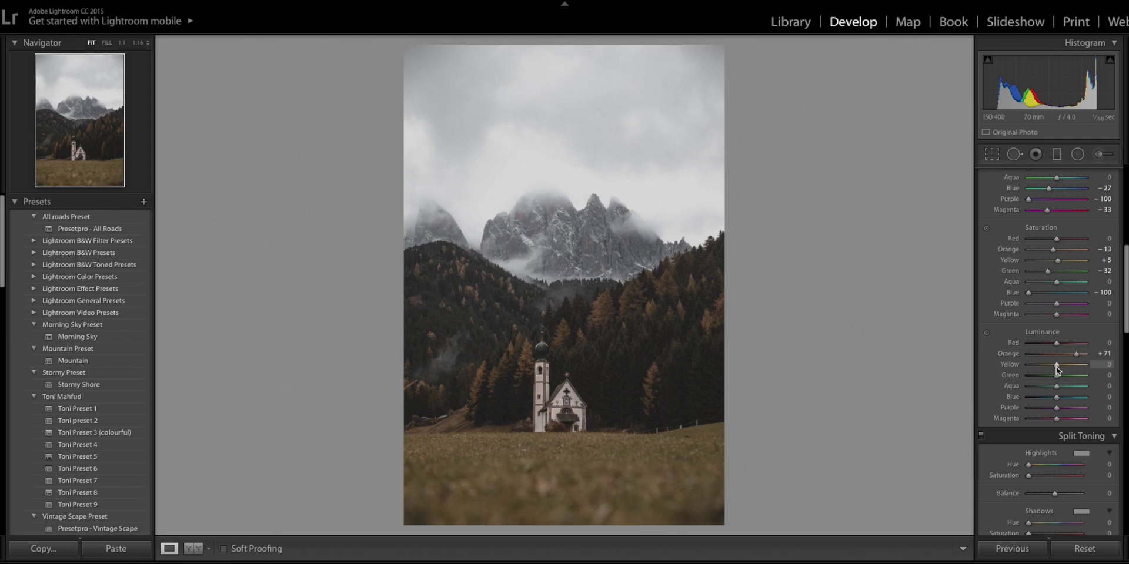
{"action": "mouse_move", "coordinate": [1056, 364]}
{"action": "left_mouse_down"}
{"action": "mouse_move", "coordinate": [1072, 364]}
{"action": "mouse_move", "coordinate": [1025, 375]}
{"action": "mouse_move", "coordinate": [1039, 375]}
{"action": "left_mouse_up"}
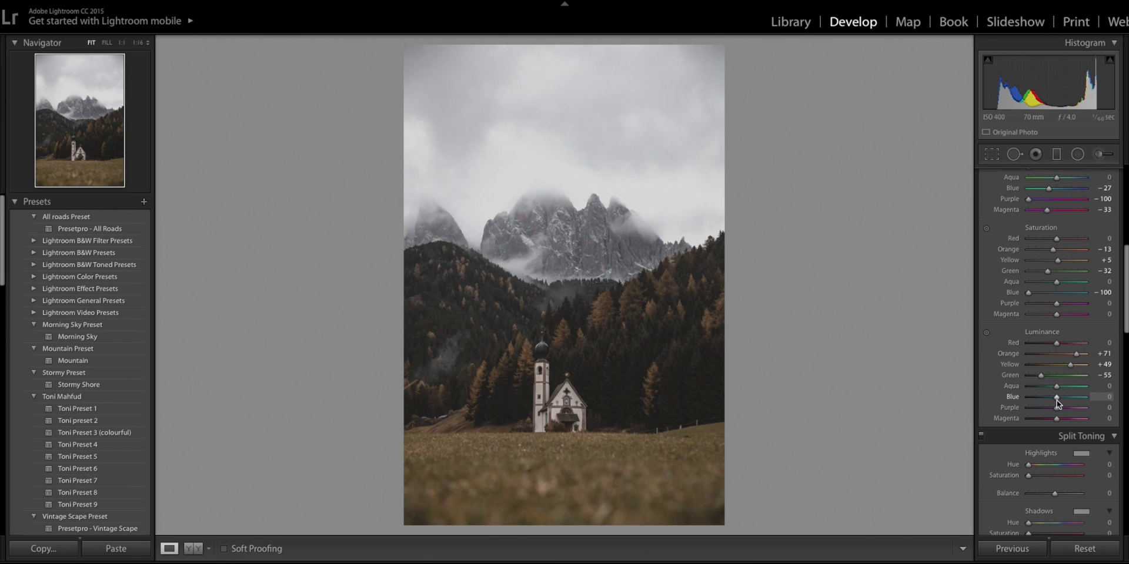
{"action": "mouse_move", "coordinate": [1056, 397]}
{"action": "left_mouse_down"}
{"action": "mouse_move", "coordinate": [1028, 398]}
{"action": "mouse_move", "coordinate": [1042, 398]}
{"action": "left_mouse_up"}
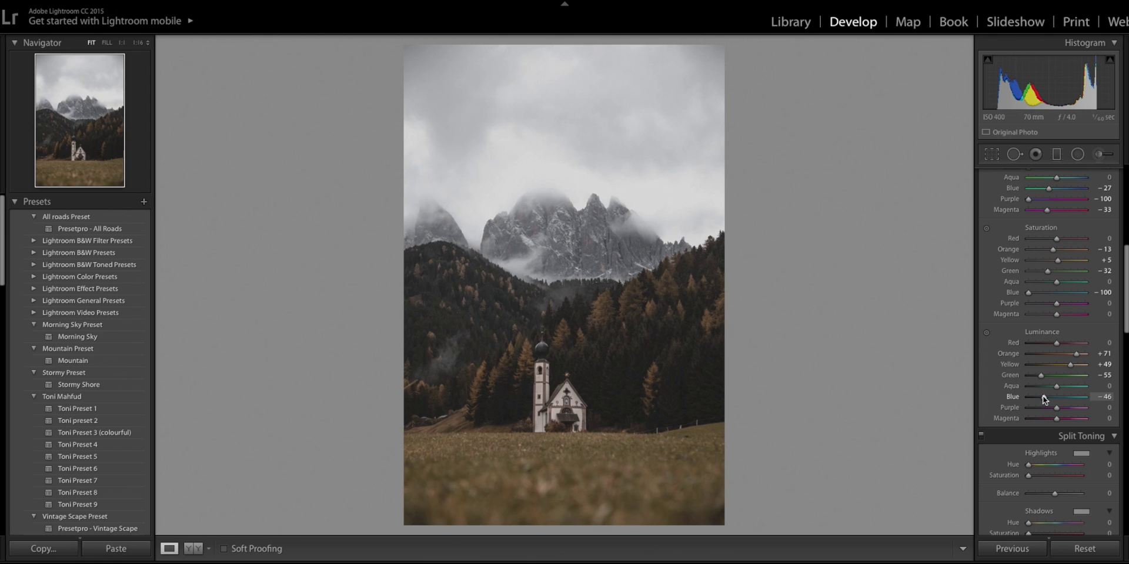
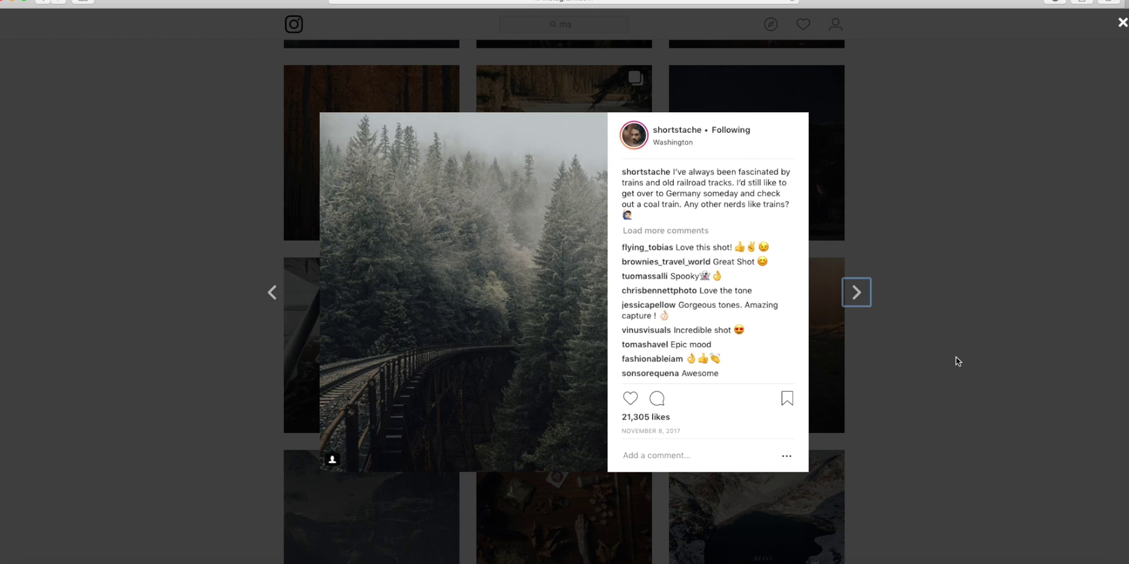
Step: Switch to Instagram, review the foggy railroad forest post again, browse further down the grid and open another reference photo
{"action": "left_click", "coordinate": [955, 361]}
{"action": "scroll", "coordinate": [954, 360], "scroll_direction": "down", "scroll_amount": 3}
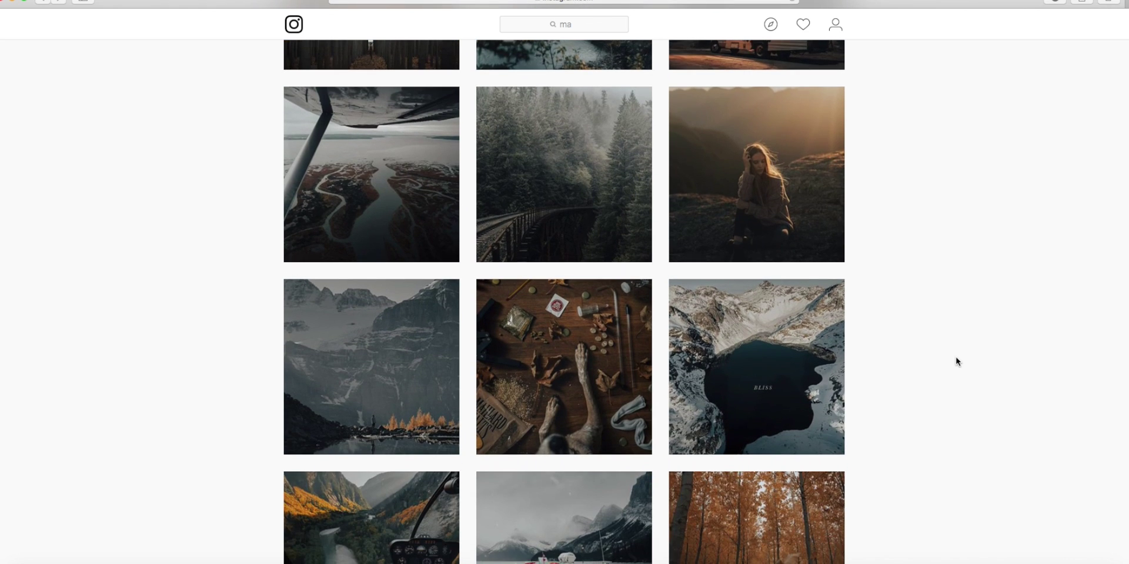
{"action": "left_click", "coordinate": [611, 190]}
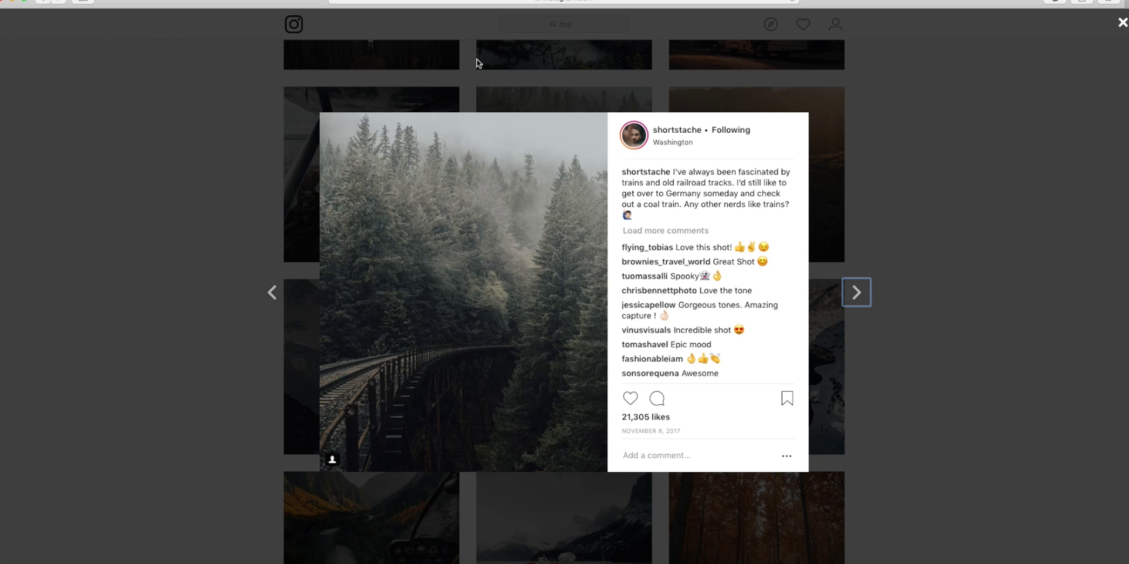
{"action": "left_click", "coordinate": [934, 189]}
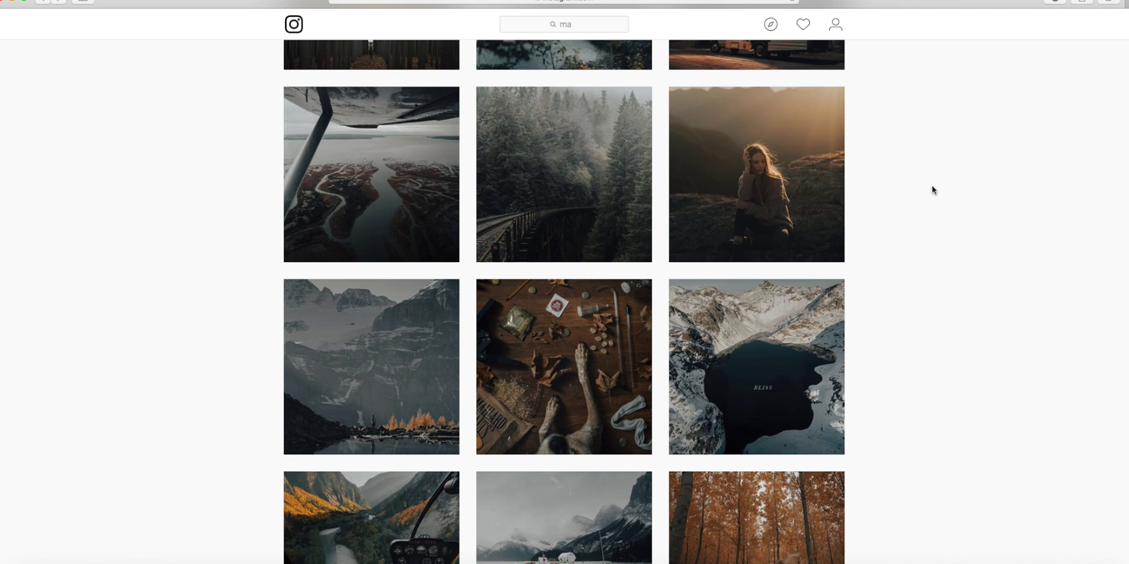
{"action": "scroll", "coordinate": [933, 189], "scroll_direction": "down", "scroll_amount": 12}
{"action": "scroll", "coordinate": [932, 190], "scroll_direction": "down", "scroll_amount": 6}
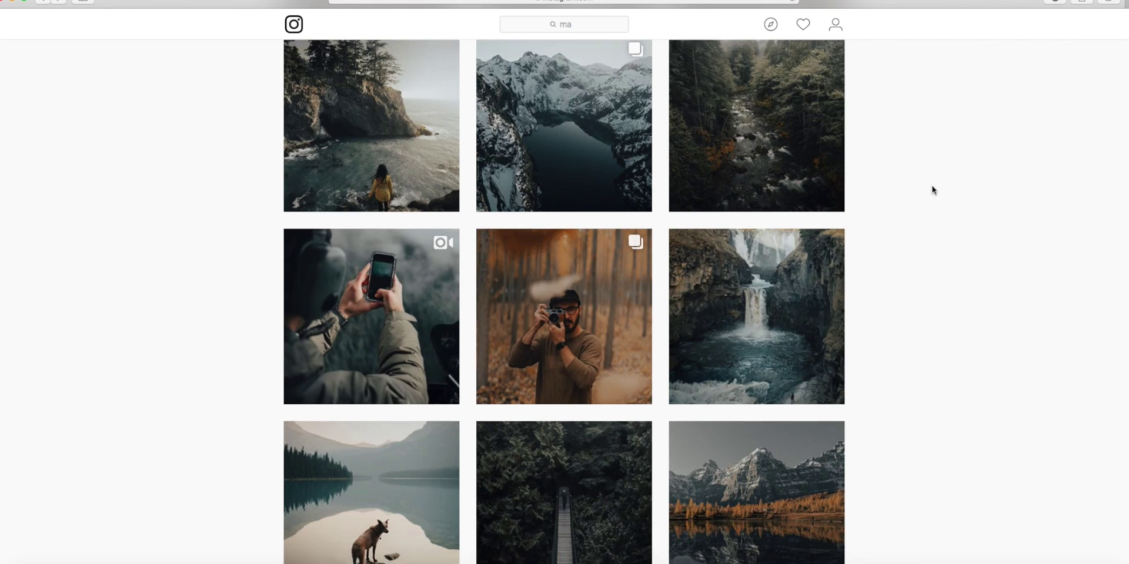
{"action": "left_click", "coordinate": [574, 420]}
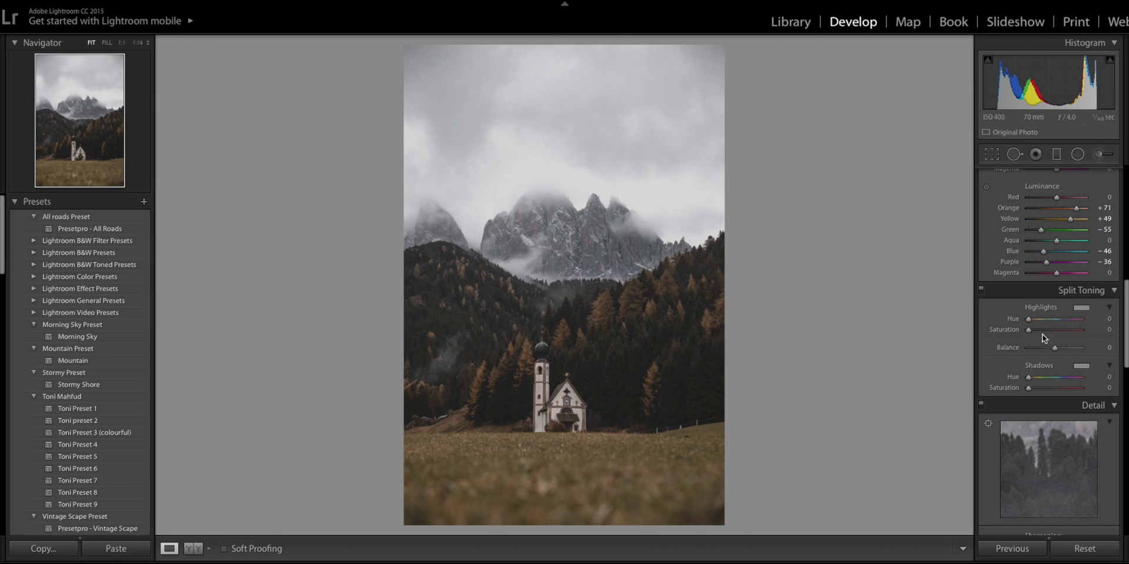
Step: Split-tone the highlights with hue 52 and saturation 13, and the shadows with hue 200 and saturation 11
{"action": "left_click_drag", "start_coordinate": [1032, 332], "coordinate": [1035, 331]}
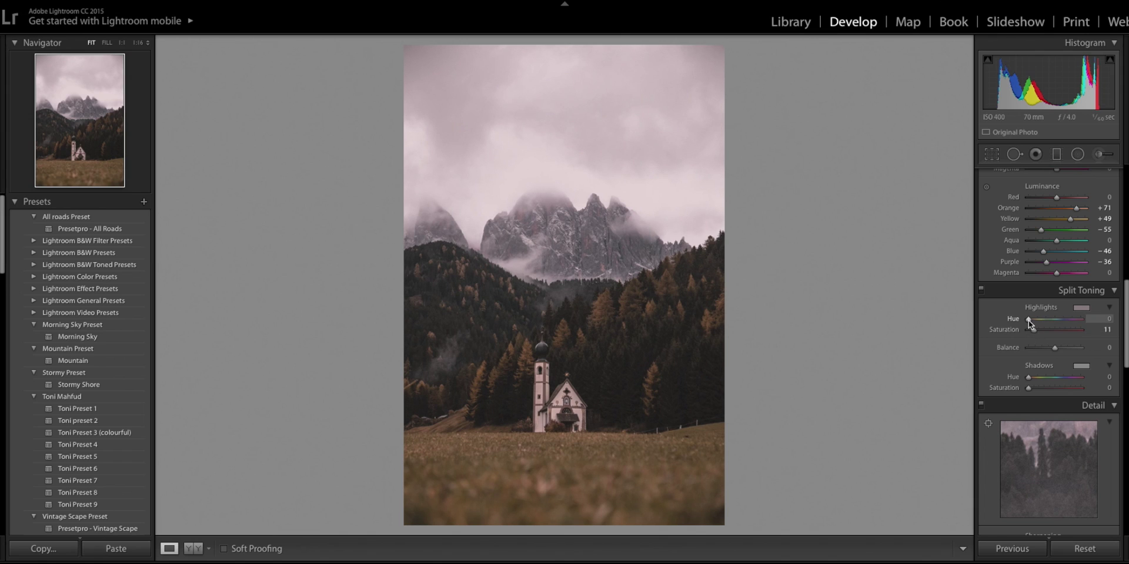
{"action": "left_click_drag", "start_coordinate": [1029, 320], "coordinate": [1035, 321]}
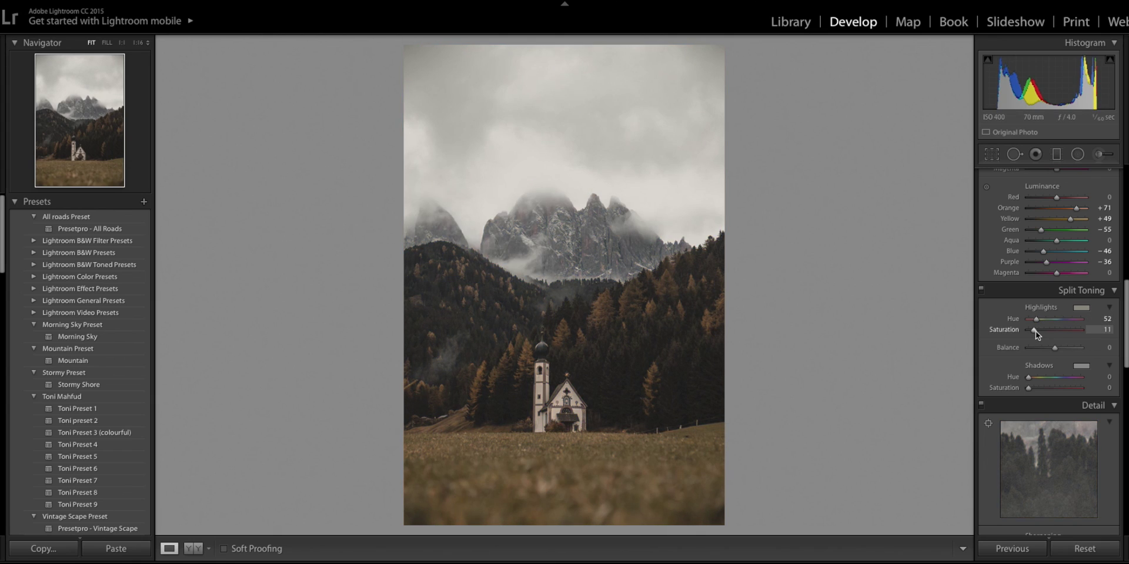
{"action": "mouse_move", "coordinate": [1036, 329]}
{"action": "left_mouse_down"}
{"action": "mouse_move", "coordinate": [1064, 329]}
{"action": "mouse_move", "coordinate": [1026, 330]}
{"action": "mouse_move", "coordinate": [1037, 330]}
{"action": "left_mouse_up"}
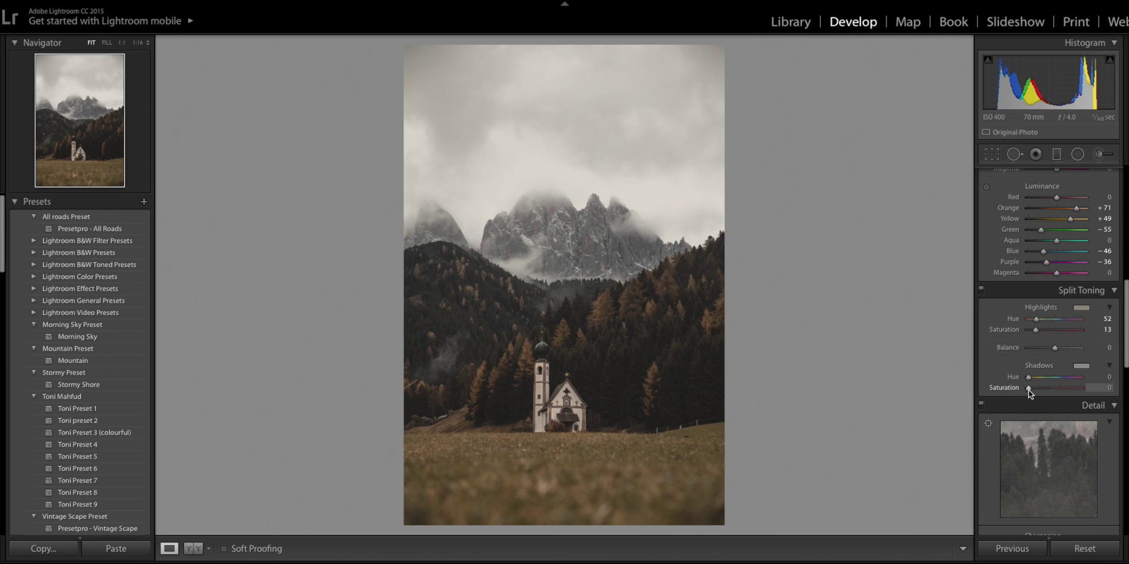
{"action": "left_click_drag", "start_coordinate": [1028, 390], "coordinate": [1035, 390]}
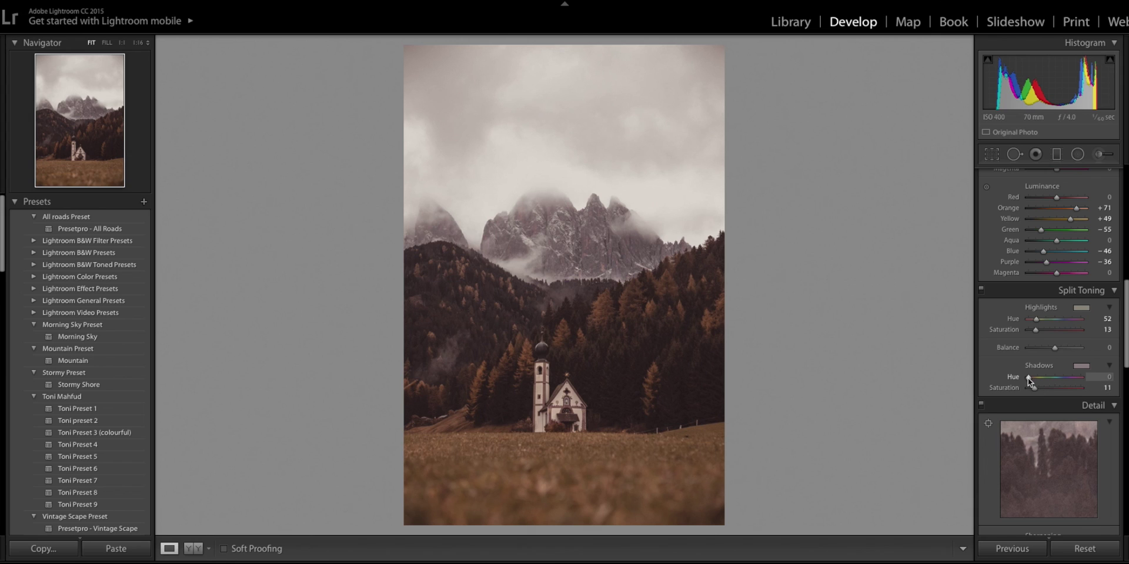
{"action": "left_click_drag", "start_coordinate": [1028, 378], "coordinate": [1056, 377]}
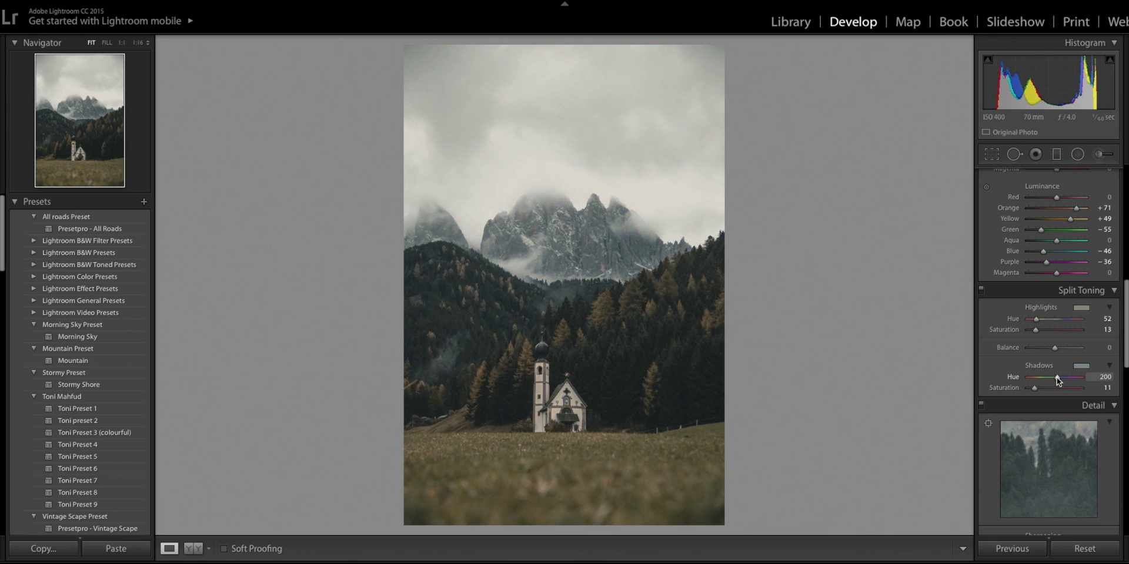
Step: Compare the photo with and without split toning, and against the mountain road reference photo on Instagram
{"action": "left_click", "coordinate": [979, 288]}
{"action": "left_click", "coordinate": [979, 289]}
{"action": "left_click", "coordinate": [979, 289]}
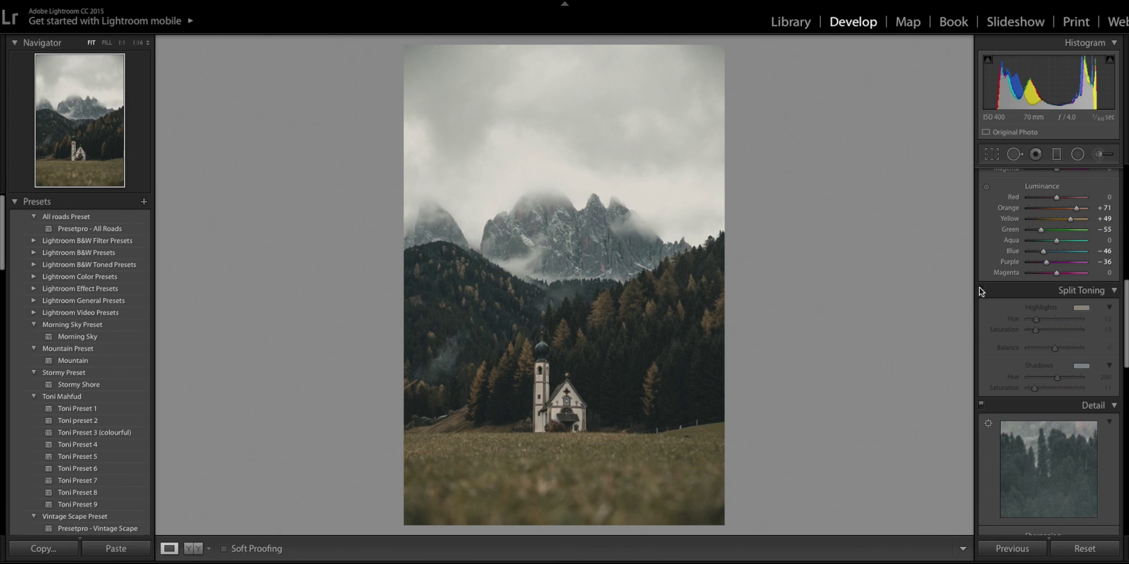
{"action": "left_click", "coordinate": [980, 289]}
{"action": "key", "text": "super+Tab"}
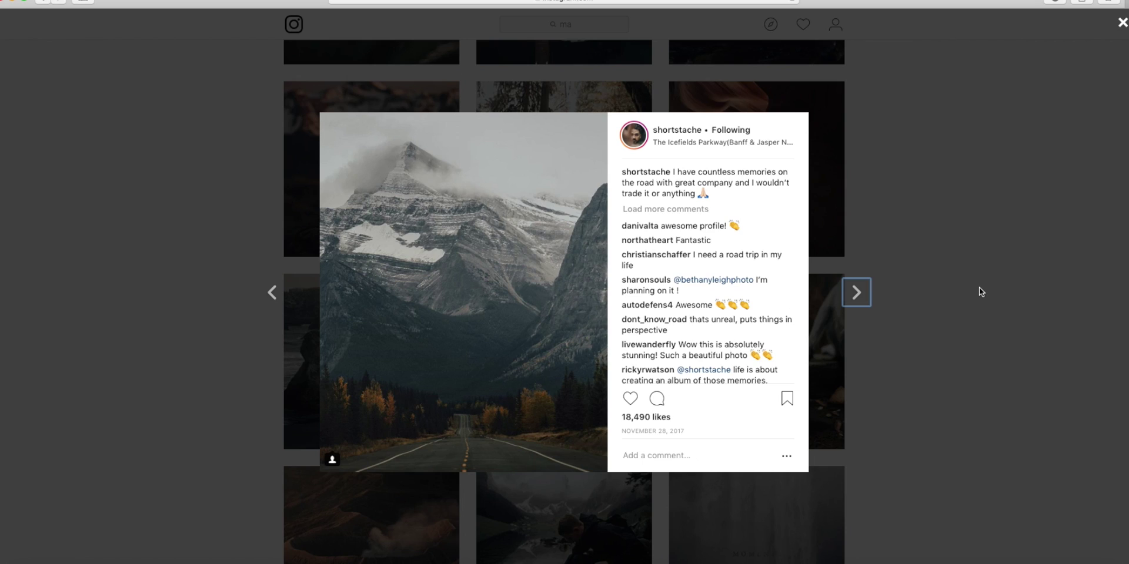
{"action": "key", "text": "super+Tab"}
{"action": "left_click", "coordinate": [980, 289]}
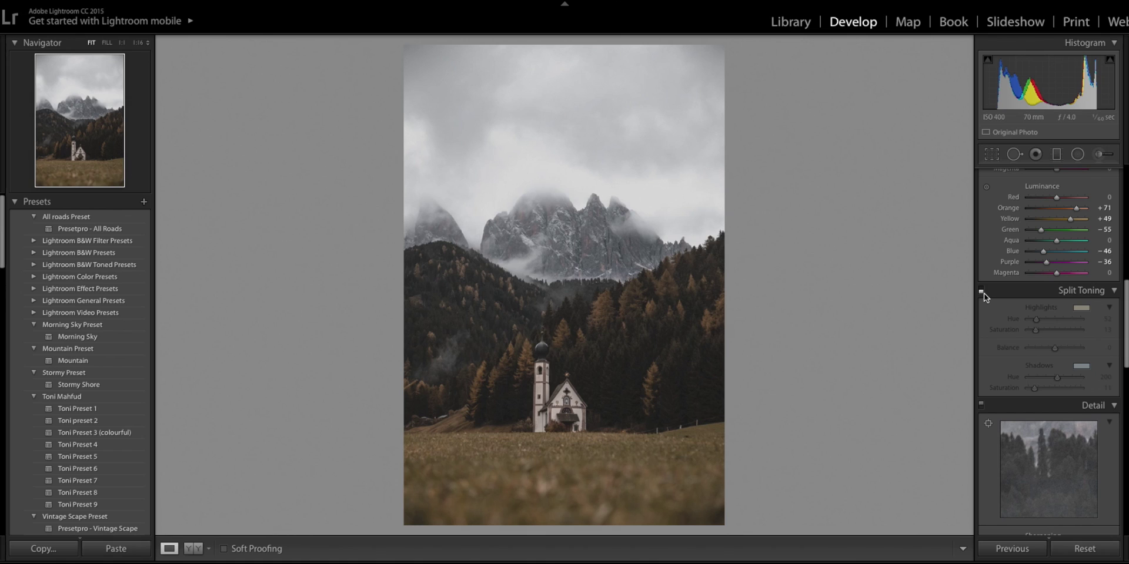
{"action": "left_click", "coordinate": [981, 290]}
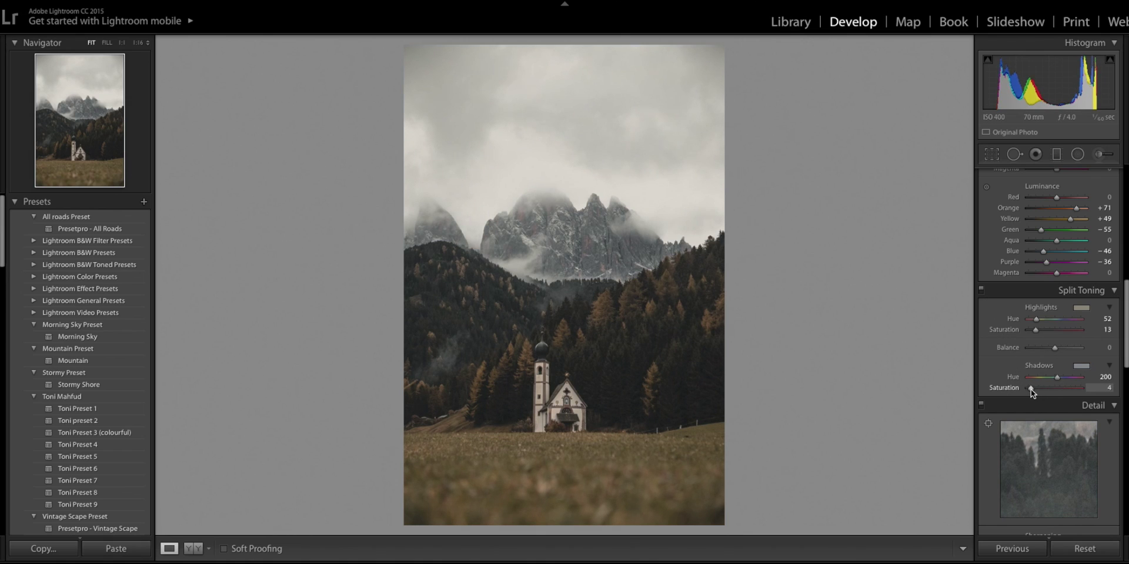
Step: Reduce the split toning saturation to 4 for the shadows and 8 for the highlights
{"action": "left_click", "coordinate": [983, 294]}
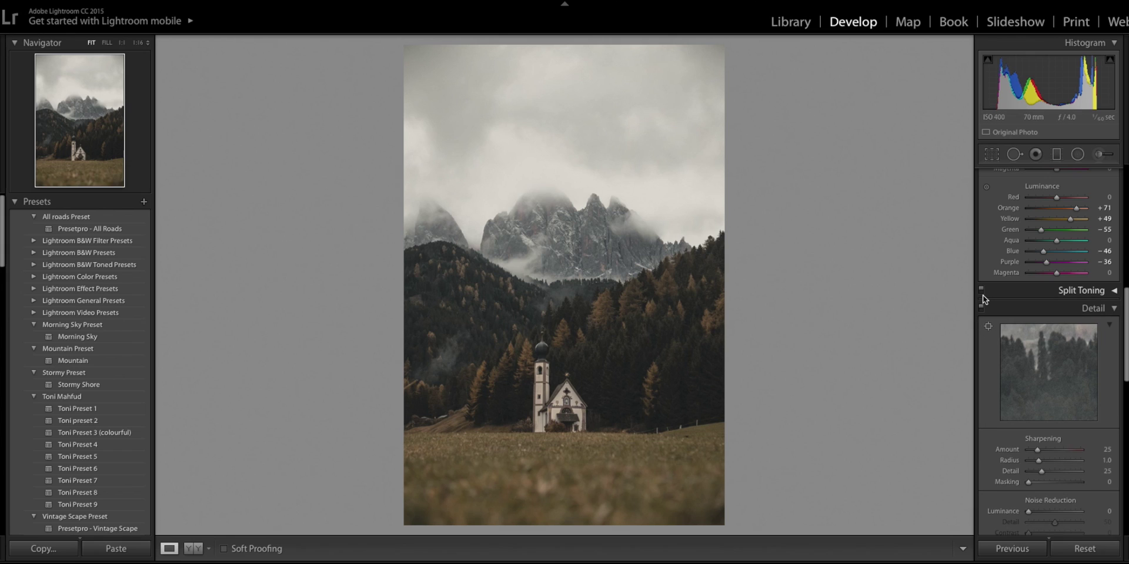
{"action": "left_click", "coordinate": [983, 293]}
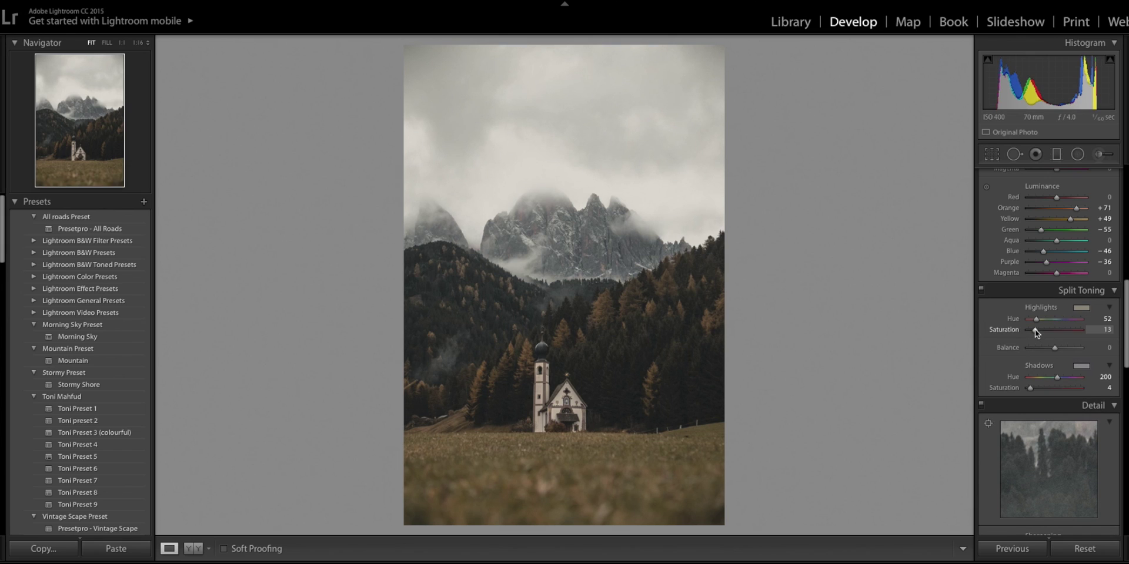
{"action": "mouse_move", "coordinate": [1034, 331]}
{"action": "left_mouse_down"}
{"action": "mouse_move", "coordinate": [1053, 330]}
{"action": "mouse_move", "coordinate": [1032, 330]}
{"action": "left_mouse_up"}
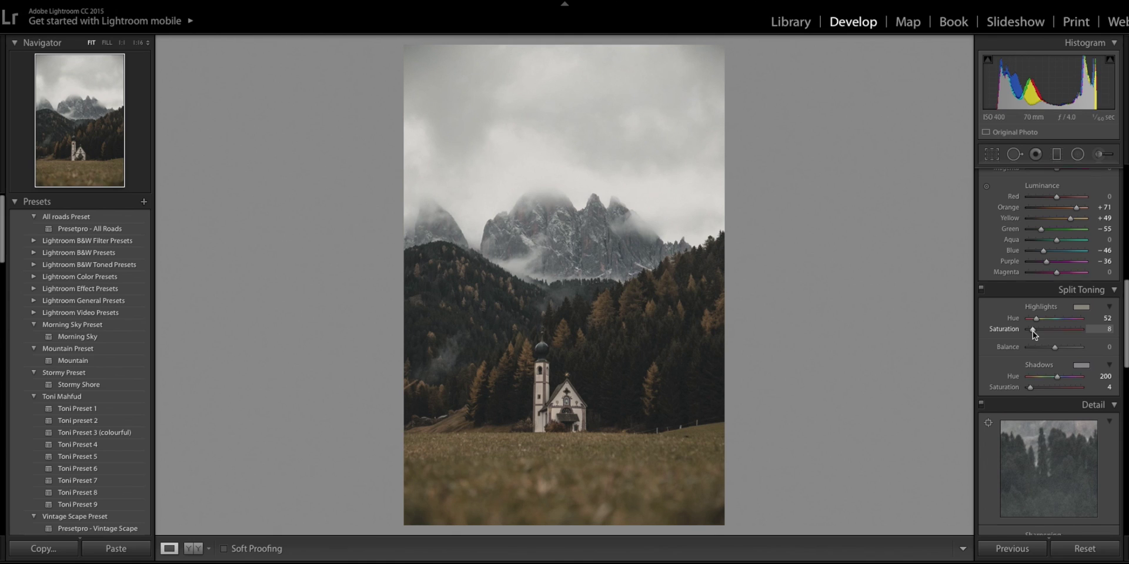
Step: Aim the Detail preview at the church facade and set the sharpening Amount to 44
{"action": "scroll", "coordinate": [1032, 331], "scroll_direction": "down", "scroll_amount": 6}
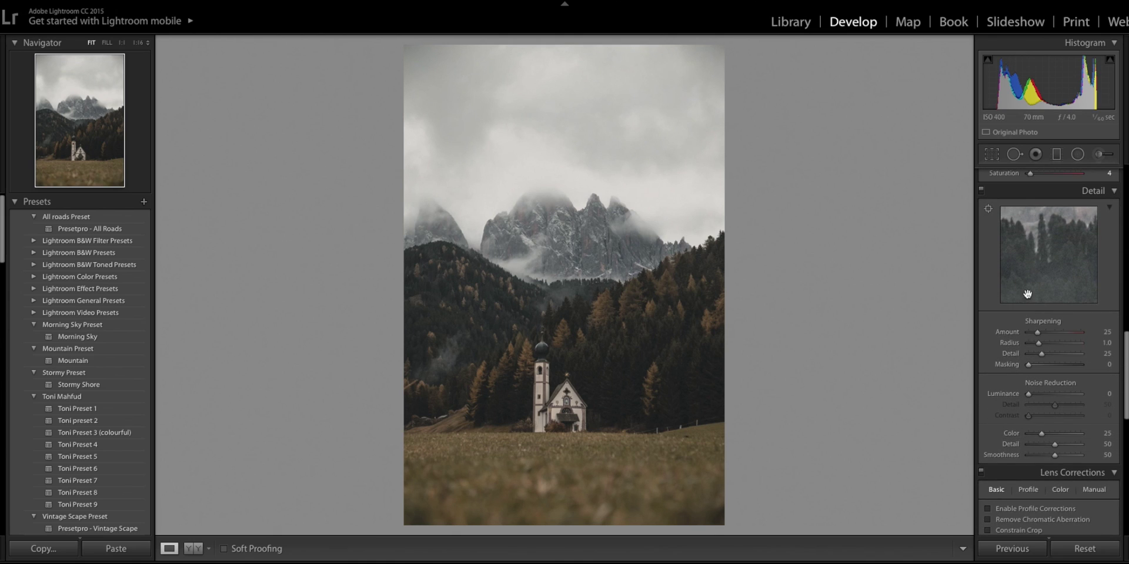
{"action": "left_click_drag", "start_coordinate": [1028, 241], "coordinate": [976, 216]}
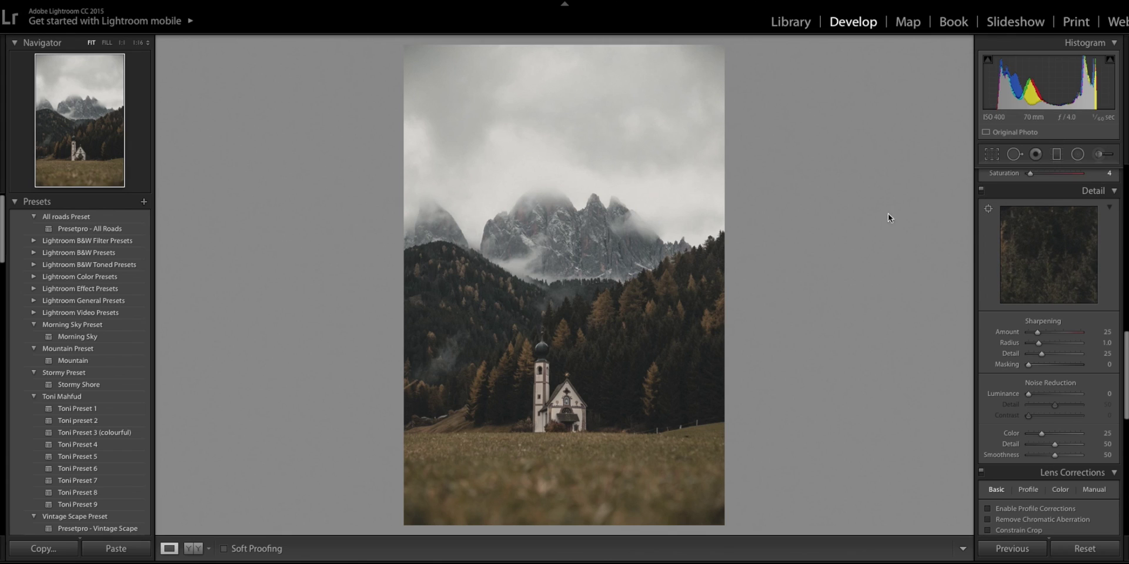
{"action": "left_click", "coordinate": [988, 208]}
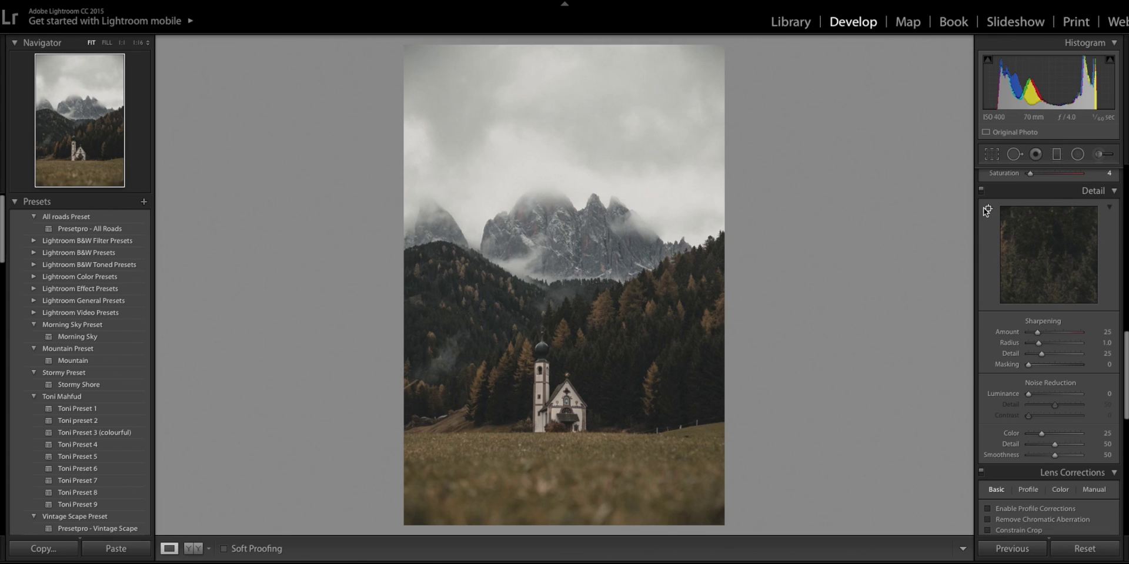
{"action": "left_click", "coordinate": [557, 402]}
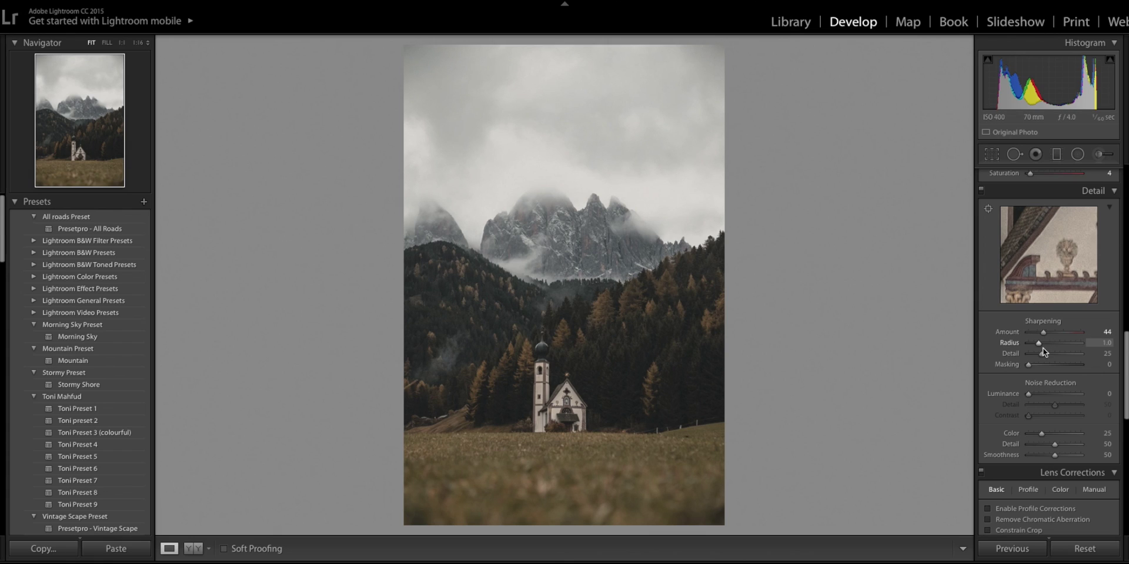
Step: Try a different sharpening Radius, undo it, and set the Luminance noise reduction to 7
{"action": "left_click_drag", "start_coordinate": [1069, 343], "coordinate": [1088, 344]}
{"action": "key", "text": "ctrl+z"}
{"action": "scroll", "coordinate": [1032, 368], "scroll_direction": "down", "scroll_amount": 2}
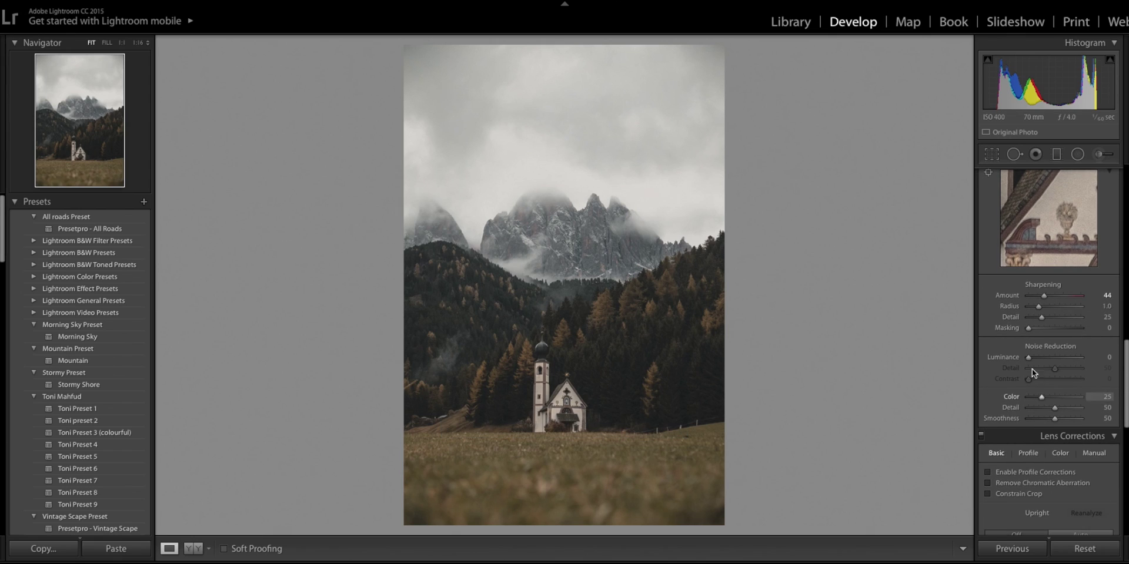
{"action": "left_click_drag", "start_coordinate": [1029, 355], "coordinate": [1028, 355]}
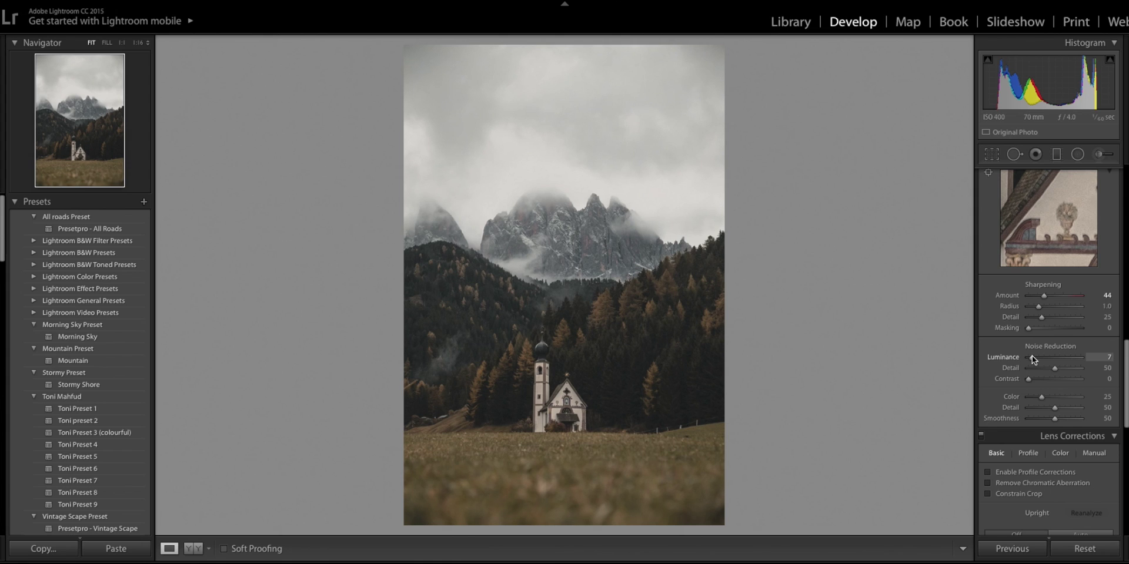
Step: Set the Camera Calibration hue of Green Primary to +58, Red Primary to +56 and Blue Primary to −49
{"action": "scroll", "coordinate": [1032, 355], "scroll_direction": "down", "scroll_amount": 10}
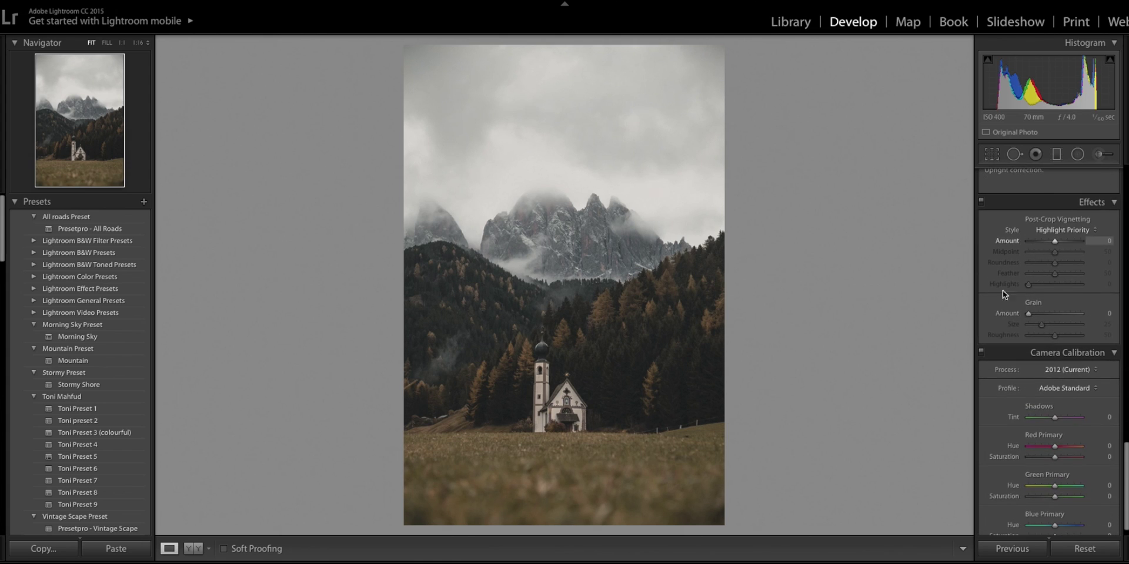
{"action": "scroll", "coordinate": [1002, 290], "scroll_direction": "up", "scroll_amount": 5}
{"action": "scroll", "coordinate": [993, 378], "scroll_direction": "down", "scroll_amount": 5}
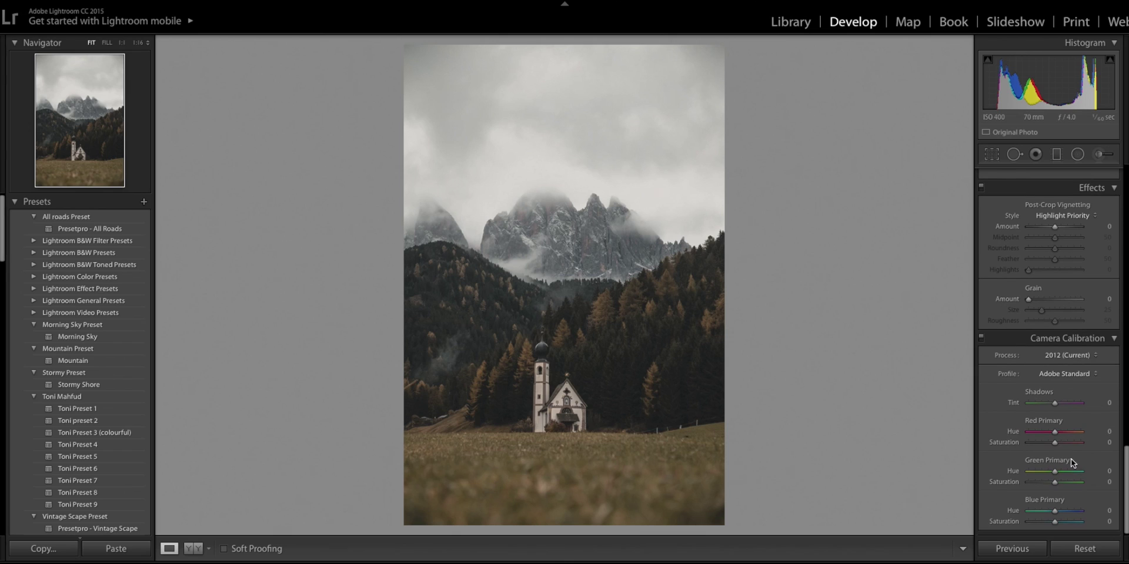
{"action": "mouse_move", "coordinate": [1054, 432]}
{"action": "left_mouse_down"}
{"action": "mouse_move", "coordinate": [1113, 434]}
{"action": "mouse_move", "coordinate": [998, 442]}
{"action": "mouse_move", "coordinate": [1053, 436]}
{"action": "left_mouse_up"}
{"action": "mouse_move", "coordinate": [1073, 470]}
{"action": "left_mouse_down"}
{"action": "mouse_move", "coordinate": [1088, 469]}
{"action": "mouse_move", "coordinate": [1028, 472]}
{"action": "mouse_move", "coordinate": [1070, 448]}
{"action": "mouse_move", "coordinate": [1000, 451]}
{"action": "mouse_move", "coordinate": [1095, 473]}
{"action": "mouse_move", "coordinate": [1070, 475]}
{"action": "left_mouse_up"}
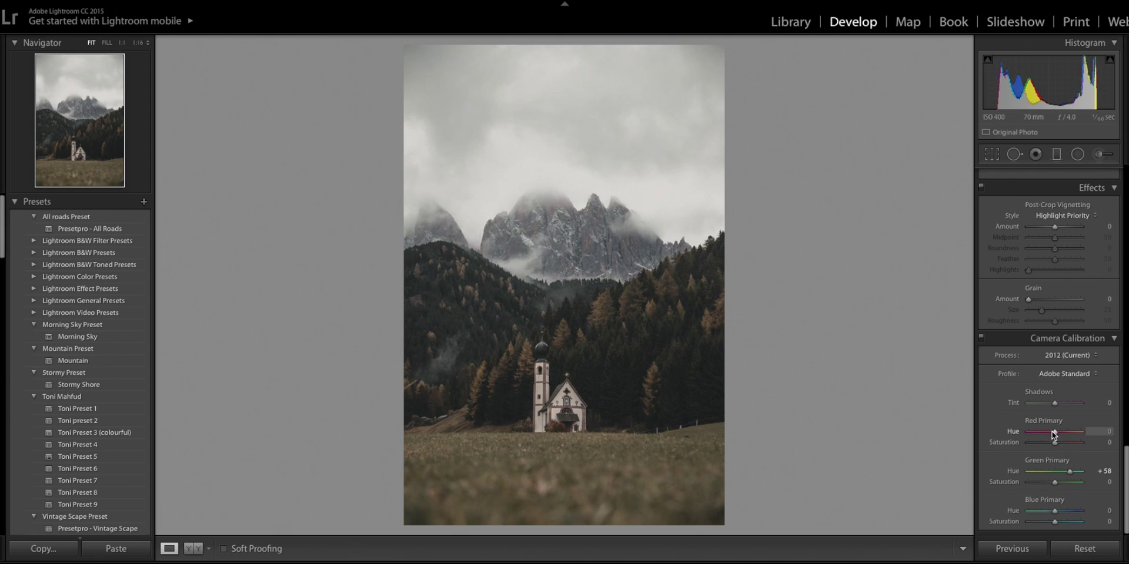
{"action": "mouse_move", "coordinate": [1056, 432]}
{"action": "left_mouse_down"}
{"action": "mouse_move", "coordinate": [1078, 432]}
{"action": "mouse_move", "coordinate": [1068, 432]}
{"action": "left_mouse_up"}
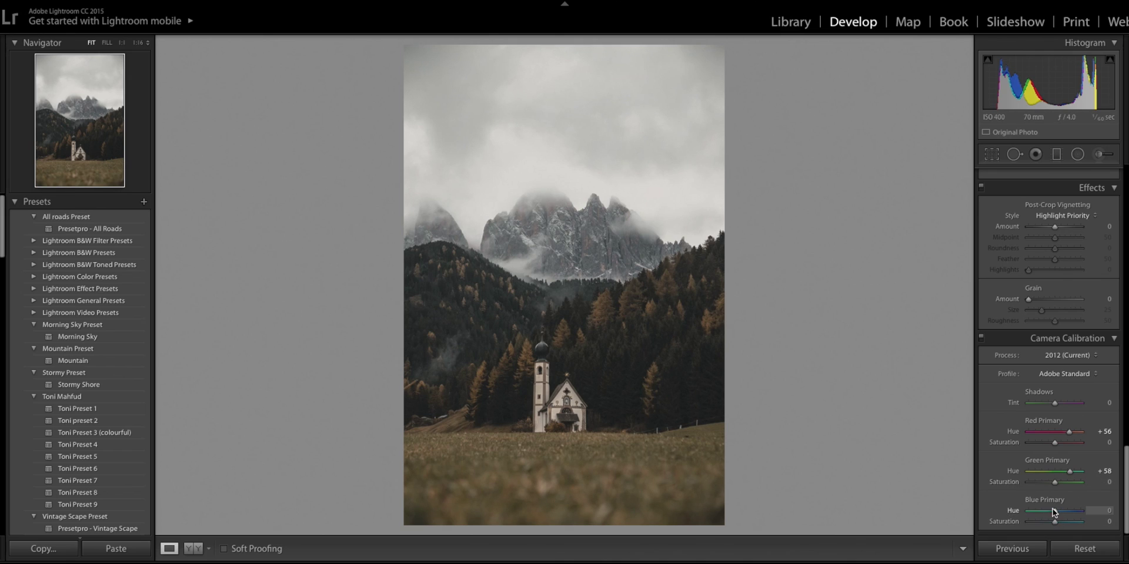
{"action": "left_click_drag", "start_coordinate": [1049, 511], "coordinate": [1041, 512]}
Step: Compare the photo with and without the Camera Calibration hue shifts
{"action": "left_click", "coordinate": [979, 337]}
{"action": "left_click", "coordinate": [979, 336]}
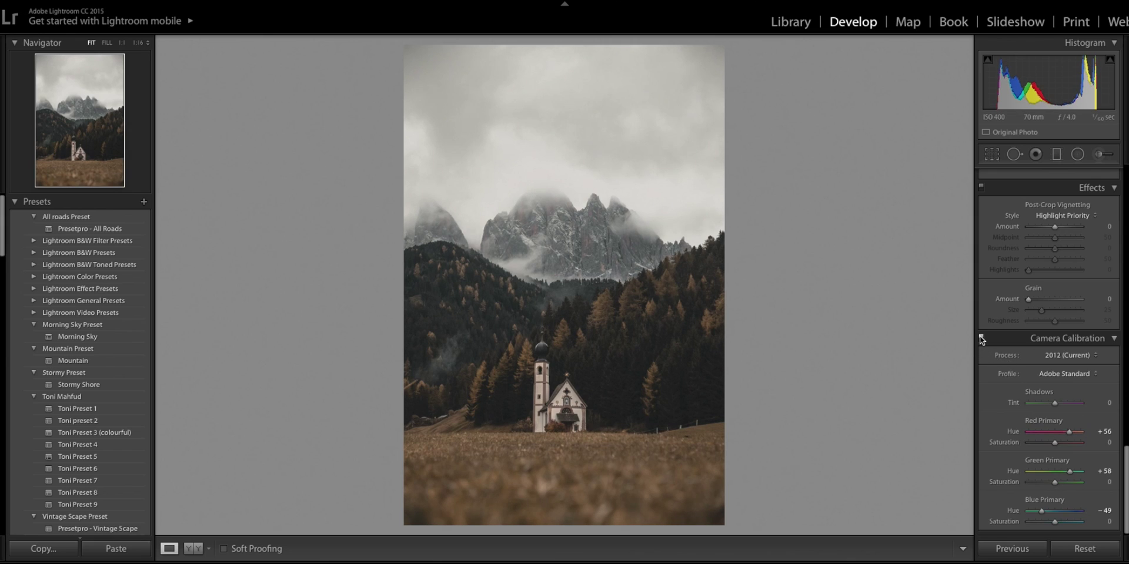
{"action": "left_click", "coordinate": [980, 336]}
{"action": "left_click", "coordinate": [980, 337]}
Step: Set the Camera Calibration saturation of Green Primary to +21, Red Primary to −4 and Blue Primary to +40
{"action": "left_click_drag", "start_coordinate": [1073, 483], "coordinate": [1061, 484]}
{"action": "left_click", "coordinate": [1051, 444]}
{"action": "left_click_drag", "start_coordinate": [1054, 522], "coordinate": [1068, 521]}
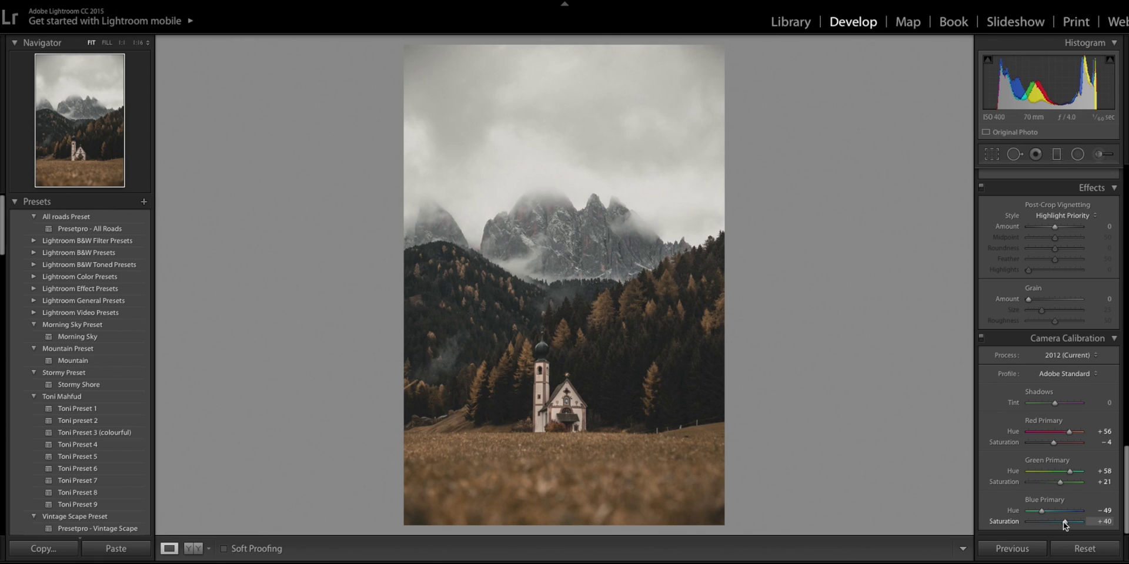
{"action": "left_click_drag", "start_coordinate": [1063, 521], "coordinate": [1062, 520]}
Step: Compare the photo before and after the complete Camera Calibration adjustments, leaving them enabled
{"action": "left_click", "coordinate": [981, 338]}
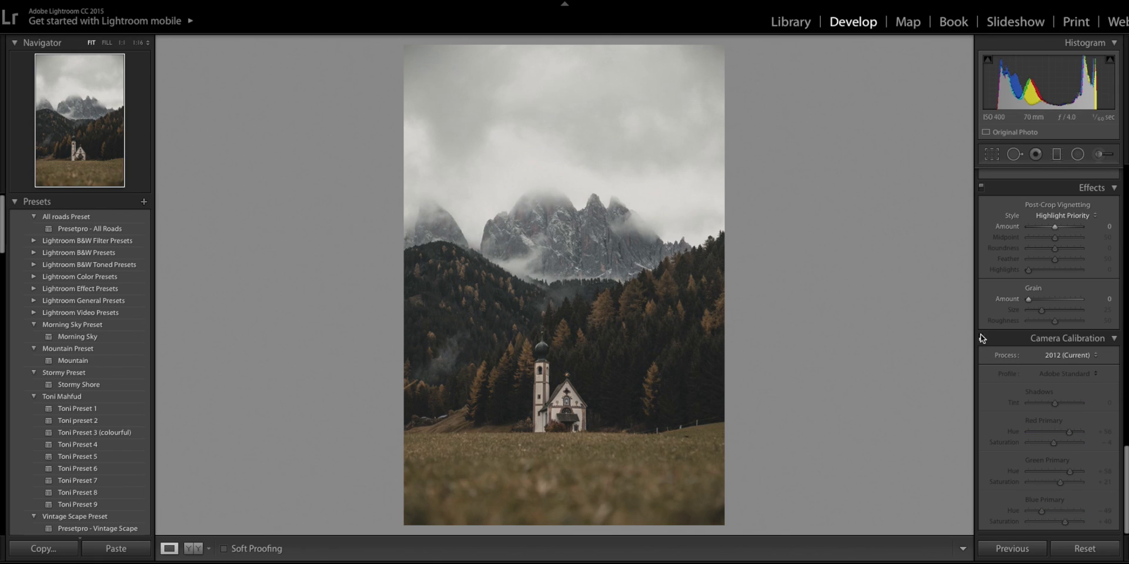
{"action": "left_click", "coordinate": [980, 336]}
{"action": "left_click", "coordinate": [980, 336]}
{"action": "left_click", "coordinate": [980, 337]}
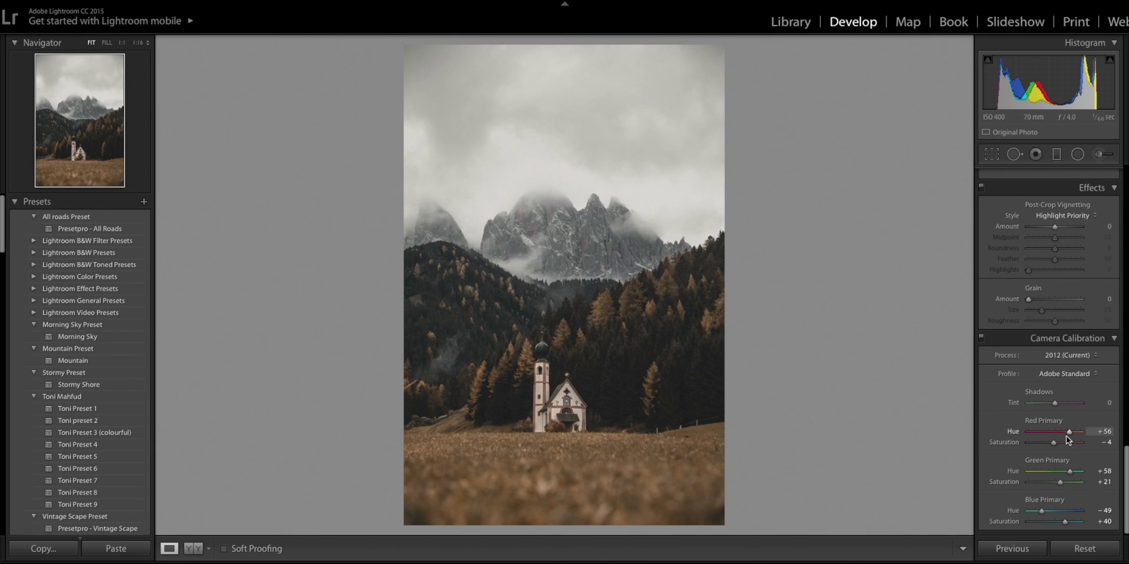
Step: Set the church photo's Contrast to +34, Shadows to +39 and Whites to +33 in the Basic adjustments
{"action": "scroll", "coordinate": [1066, 435], "scroll_direction": "down", "scroll_amount": 1}
{"action": "scroll", "coordinate": [1066, 435], "scroll_direction": "up", "scroll_amount": 15}
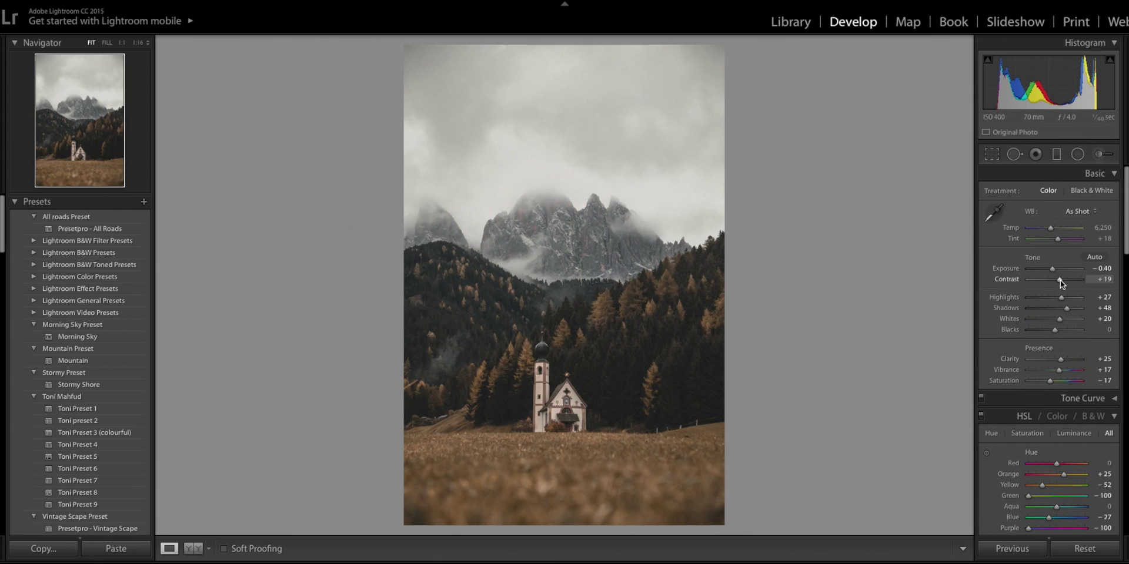
{"action": "left_click_drag", "start_coordinate": [1060, 279], "coordinate": [1063, 279]}
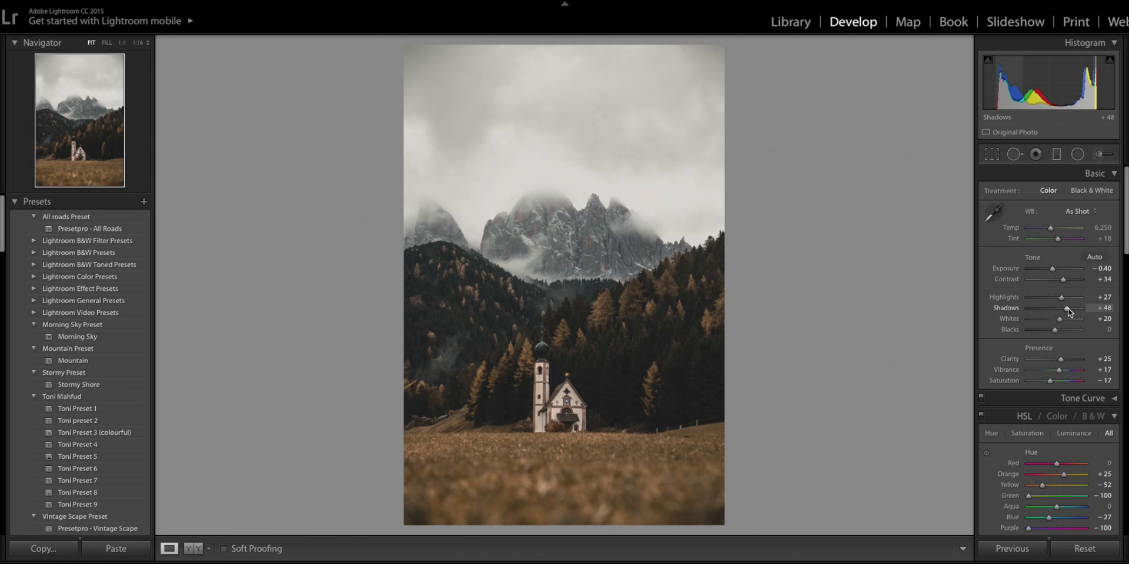
{"action": "left_click_drag", "start_coordinate": [1068, 308], "coordinate": [1062, 319]}
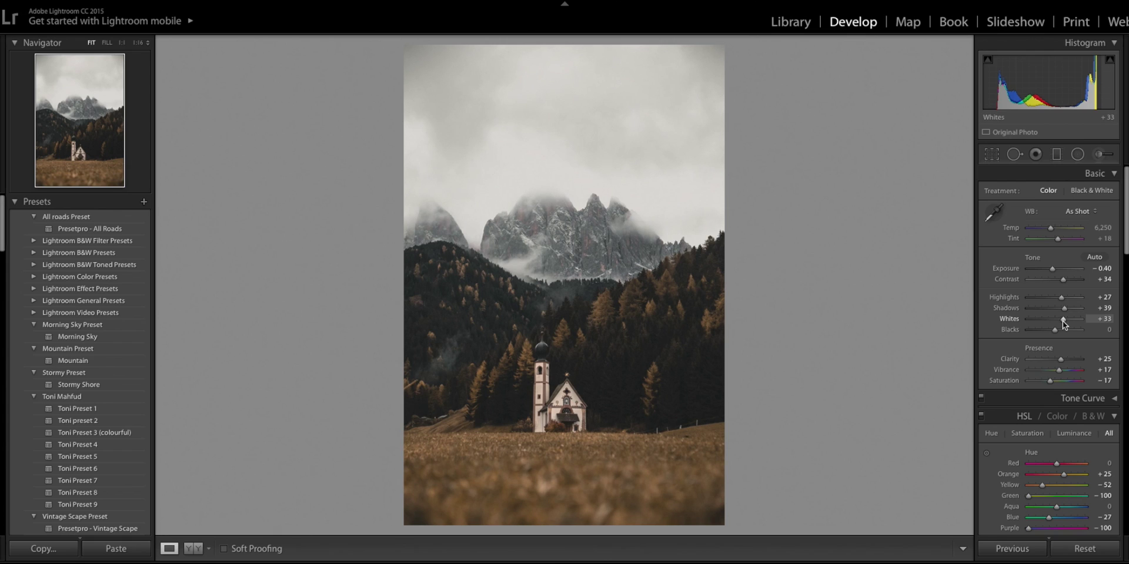
Step: Compare the edited church photo with its original unedited version several times
{"action": "key", "text": "backslash"}
{"action": "key", "text": "backslash"}
{"action": "key", "text": "backslash"}
{"action": "key", "text": "backslash"}
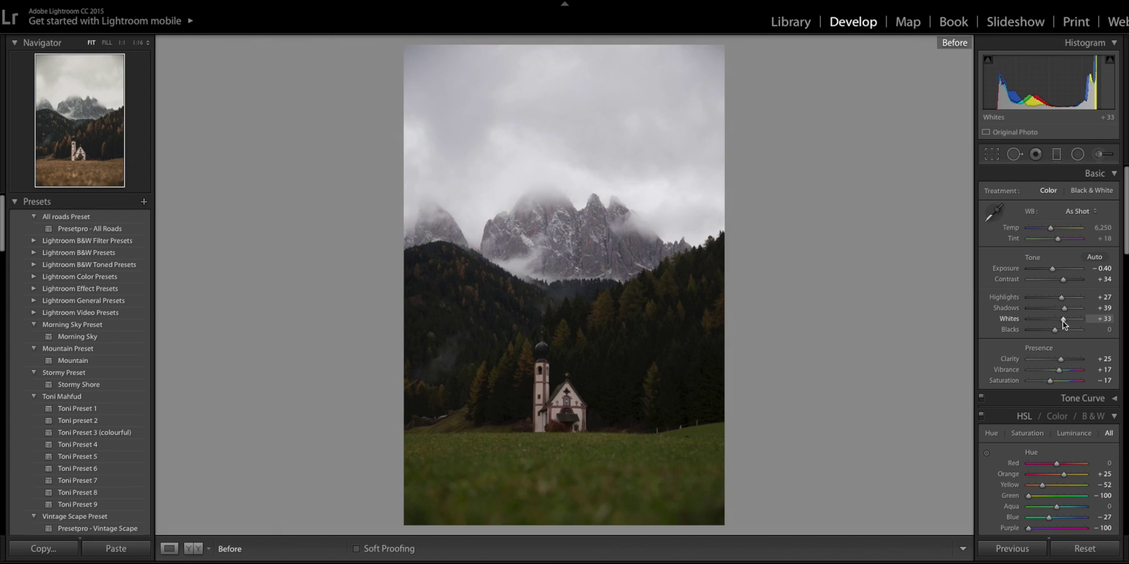
{"action": "key", "text": "backslash"}
{"action": "key", "text": "backslash"}
{"action": "key", "text": "backslash"}
{"action": "key", "text": "backslash"}
{"action": "key", "text": "backslash"}
{"action": "key", "text": "backslash"}
Step: Switch to the Instagram page, close the mountain road post and compare the feed's tones with the edited photo
{"action": "key", "text": "super+Tab"}
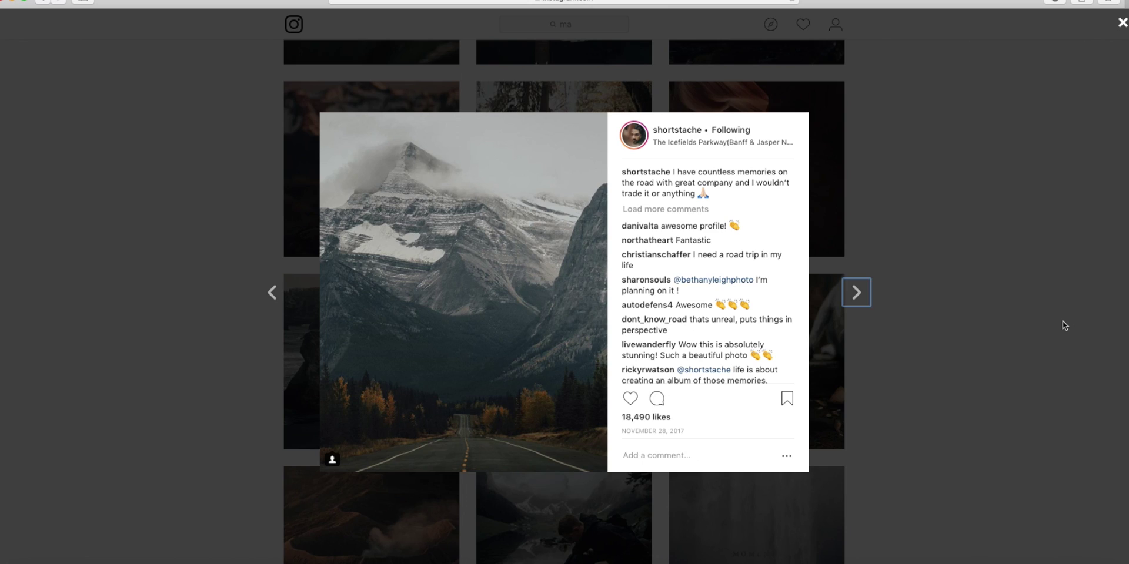
{"action": "left_click", "coordinate": [1063, 325]}
{"action": "scroll", "coordinate": [1063, 326], "scroll_direction": "down", "scroll_amount": 10}
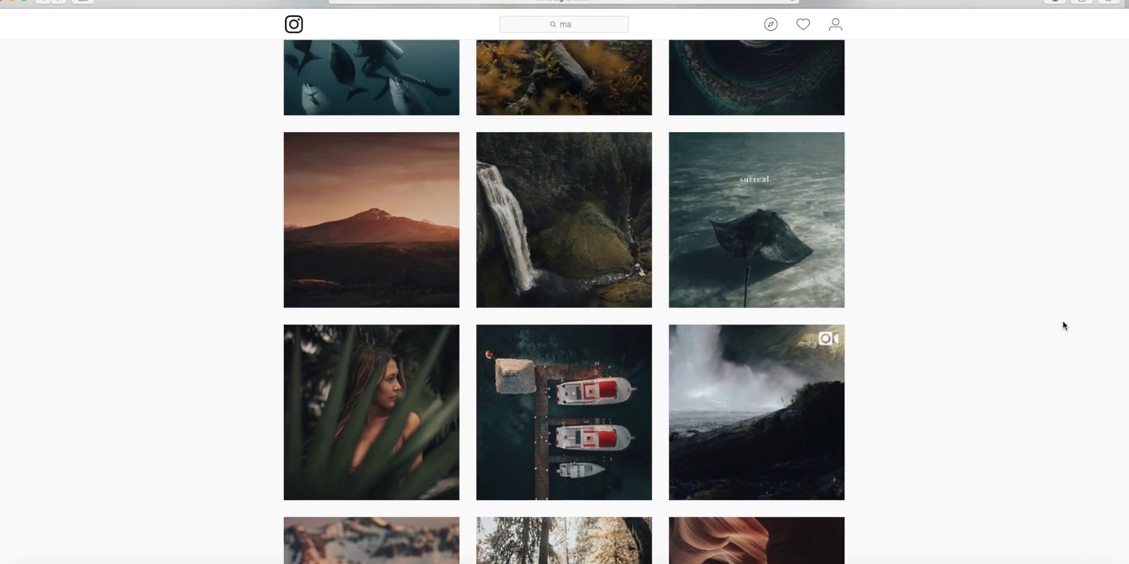
{"action": "scroll", "coordinate": [1063, 326], "scroll_direction": "up", "scroll_amount": 12}
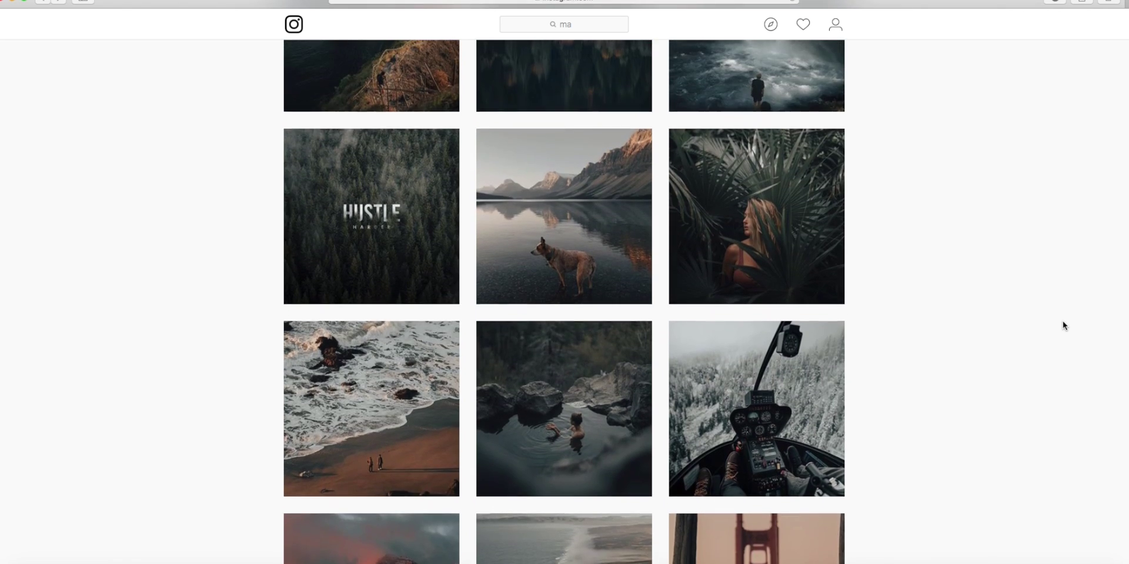
{"action": "key", "text": "super+Tab"}
{"action": "key", "text": "super+Tab"}
Step: Browse the Instagram feed for reference shots and look through the photos of the Oregon waterfall post
{"action": "scroll", "coordinate": [1063, 326], "scroll_direction": "up", "scroll_amount": 10}
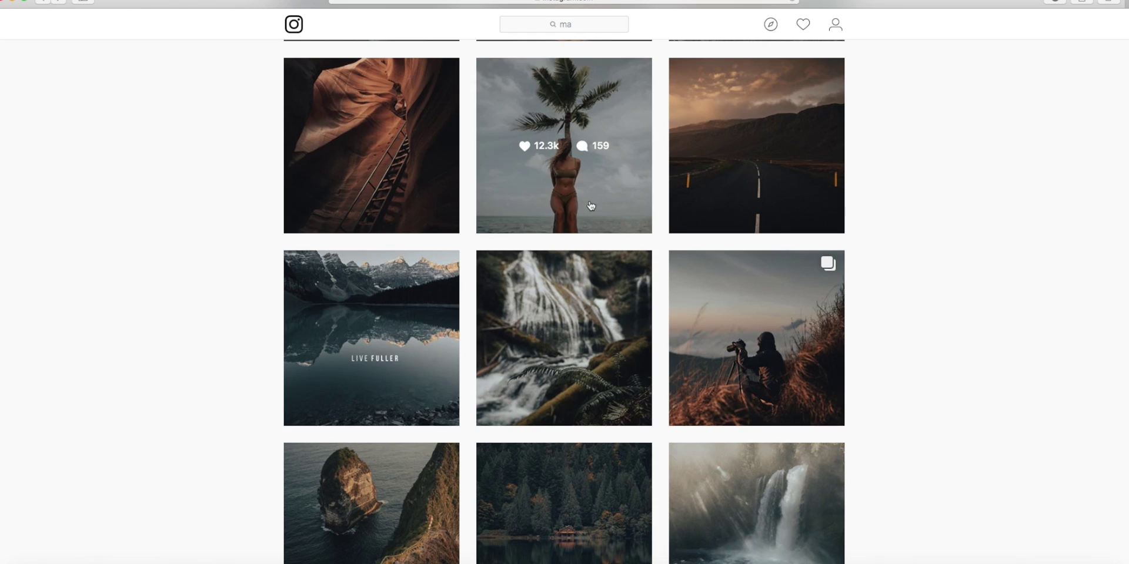
{"action": "scroll", "coordinate": [593, 364], "scroll_direction": "down", "scroll_amount": 1}
{"action": "scroll", "coordinate": [594, 364], "scroll_direction": "down", "scroll_amount": 15}
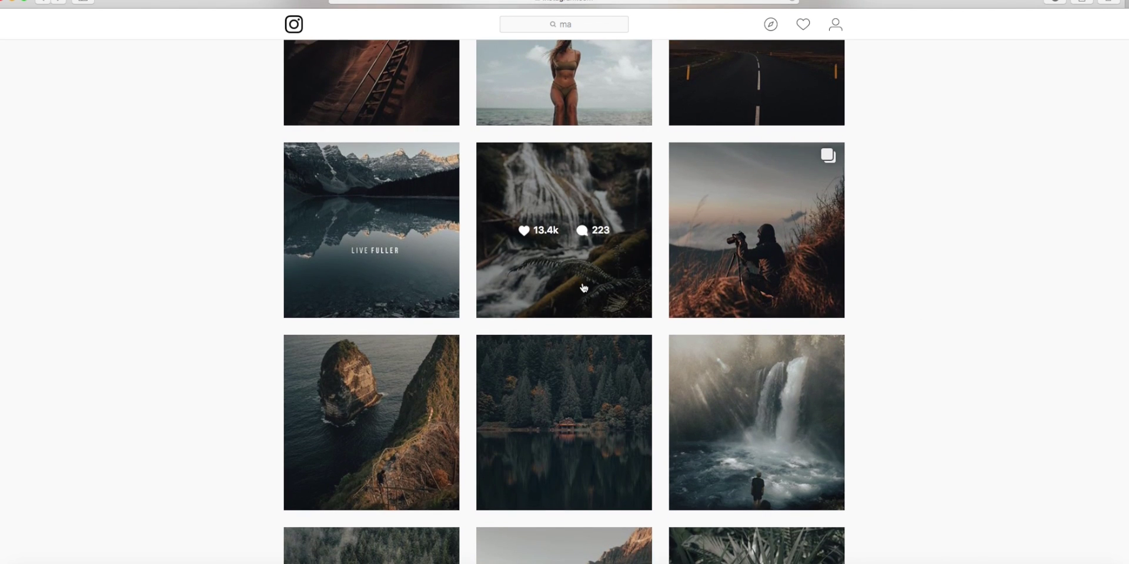
{"action": "scroll", "coordinate": [643, 281], "scroll_direction": "down", "scroll_amount": 15}
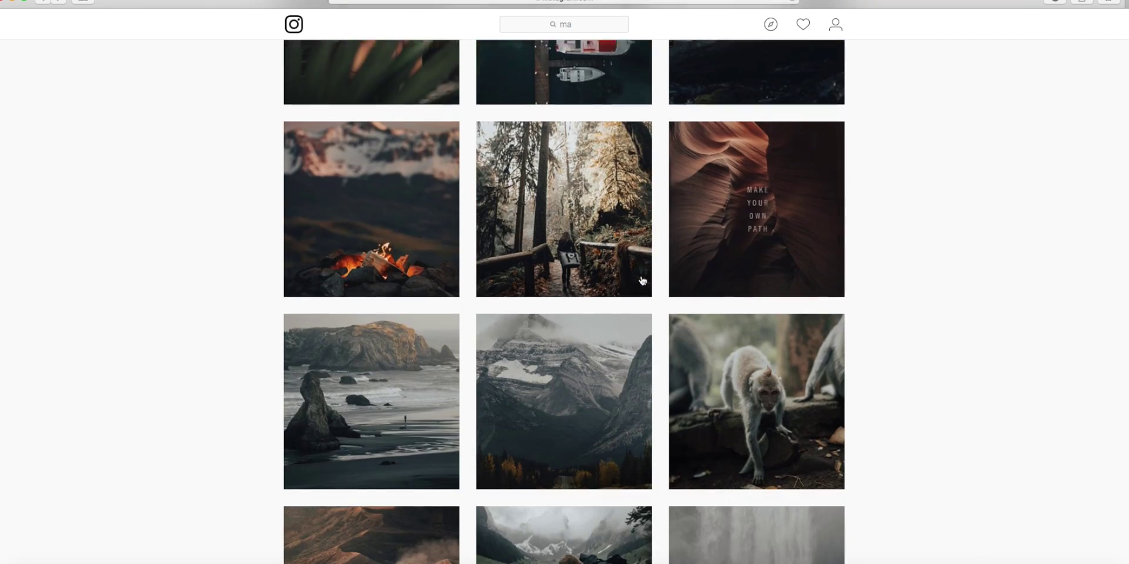
{"action": "scroll", "coordinate": [642, 281], "scroll_direction": "down", "scroll_amount": 10}
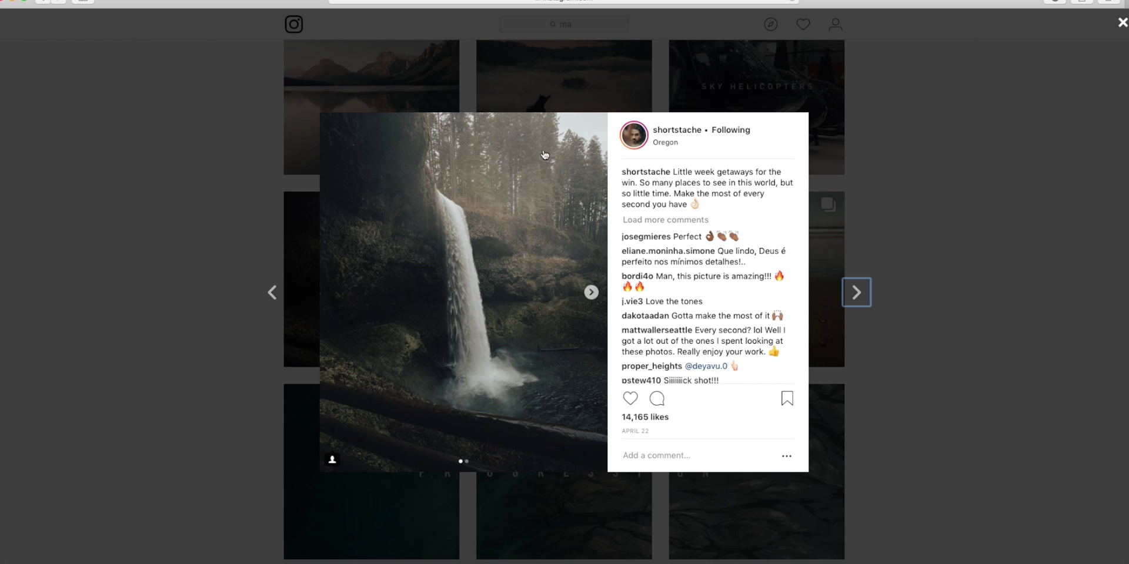
{"action": "left_click", "coordinate": [591, 293]}
{"action": "left_click", "coordinate": [336, 292]}
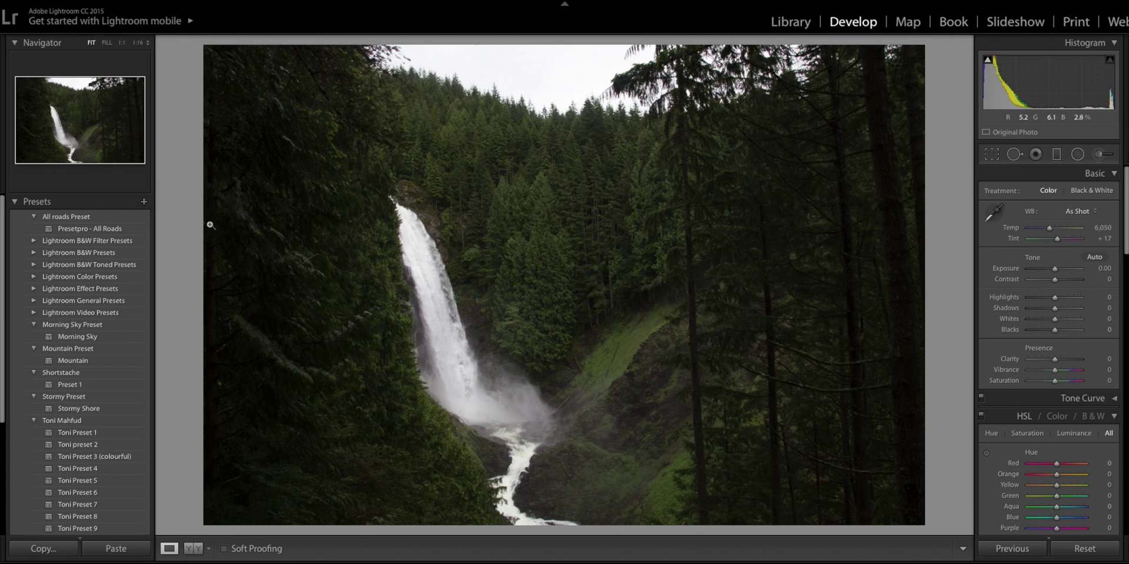
Step: Crop the waterfall photo in Lightroom to the 4 x 5 / 8 x 10 aspect ratio, reframed slightly around the falls
{"action": "left_click", "coordinate": [991, 154]}
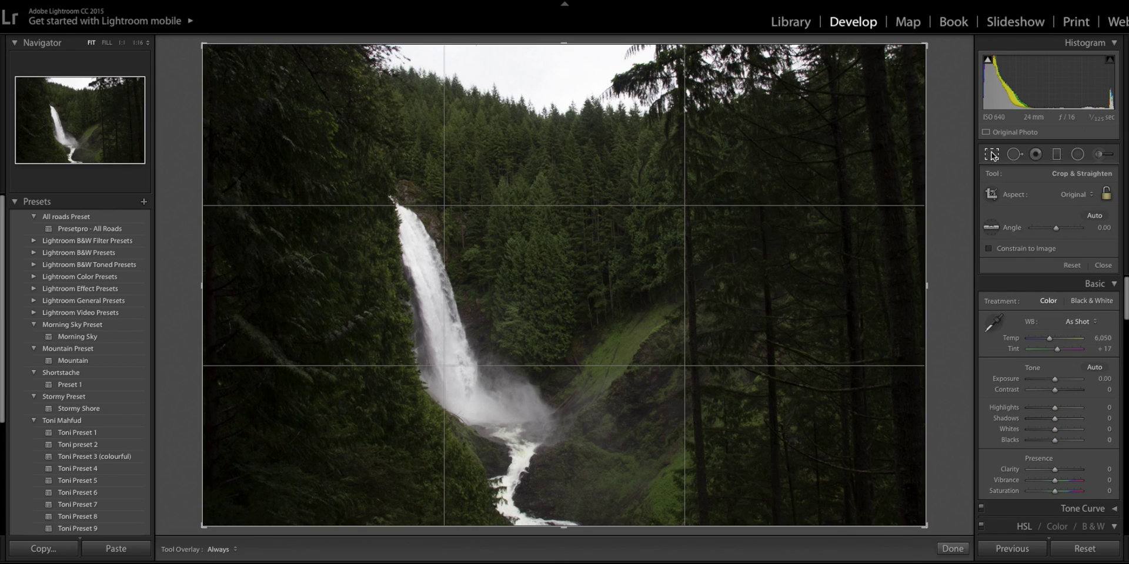
{"action": "left_click", "coordinate": [1084, 190]}
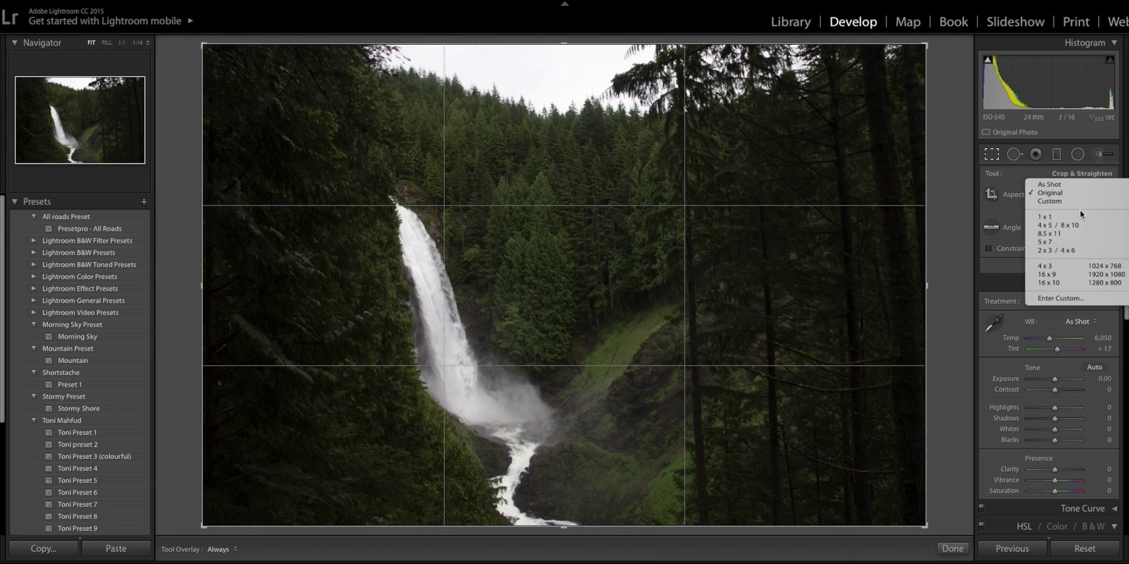
{"action": "left_click", "coordinate": [1070, 222]}
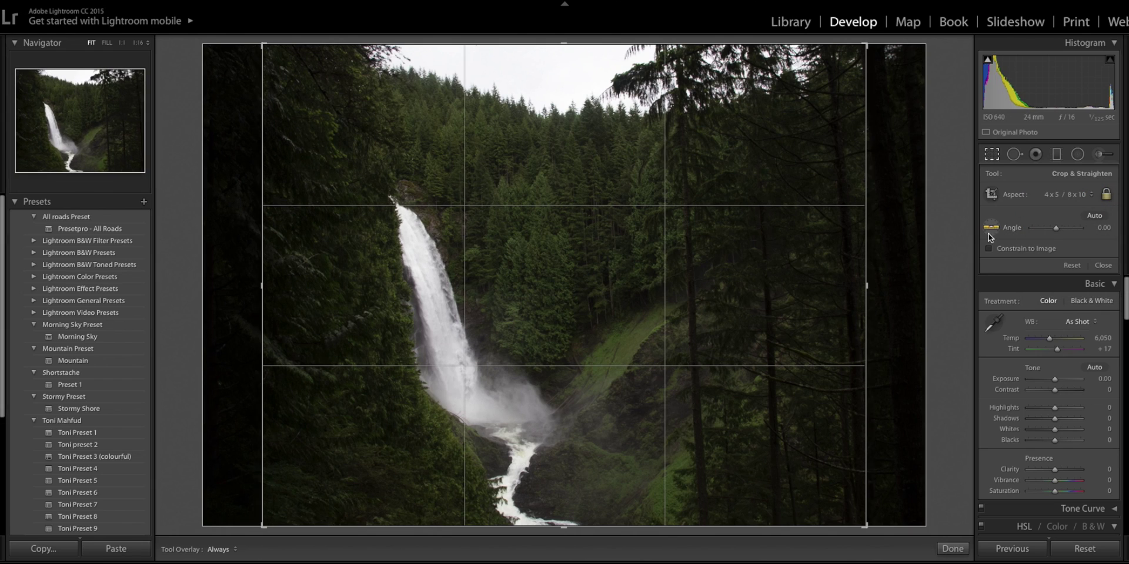
{"action": "left_click_drag", "start_coordinate": [866, 44], "coordinate": [843, 45]}
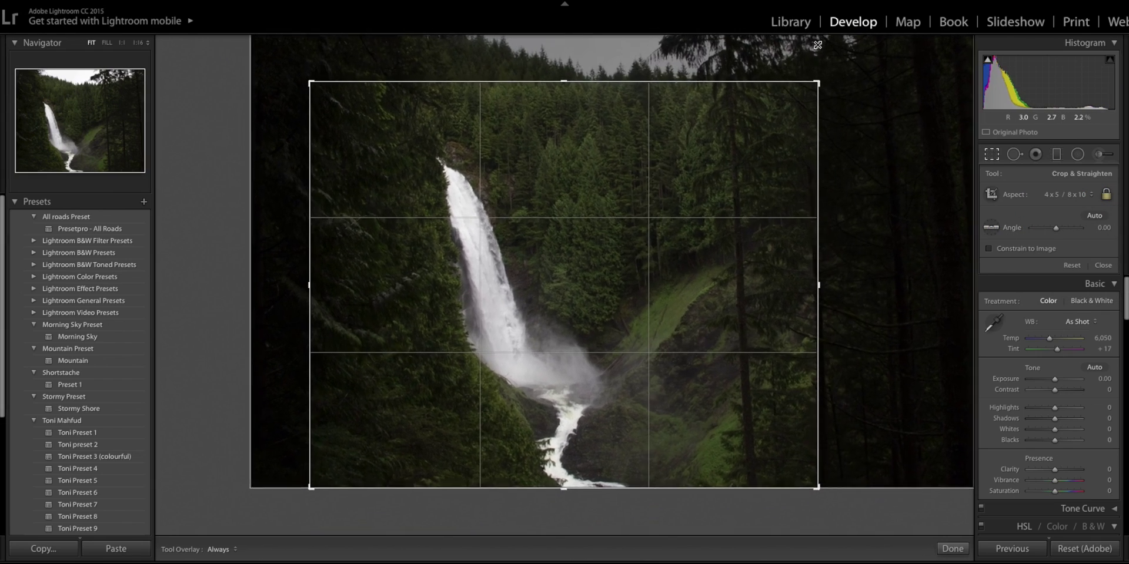
{"action": "key", "text": "Return"}
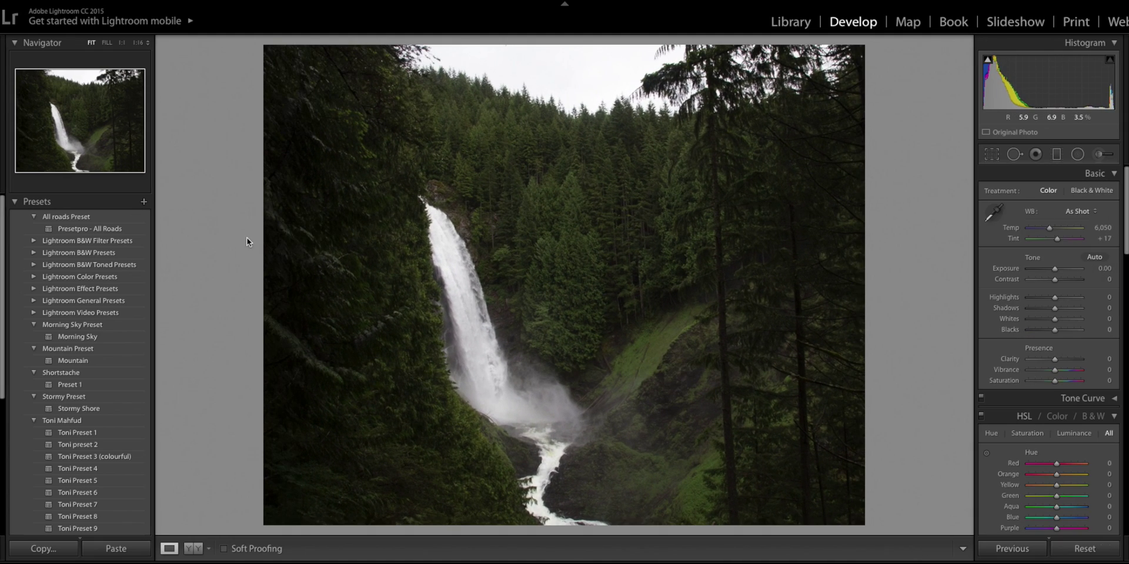
Step: Apply Shortstache Preset 1 to the waterfall photo and set the HSL hues to Orange −100, Yellow −26 and Green −61
{"action": "left_click", "coordinate": [67, 387]}
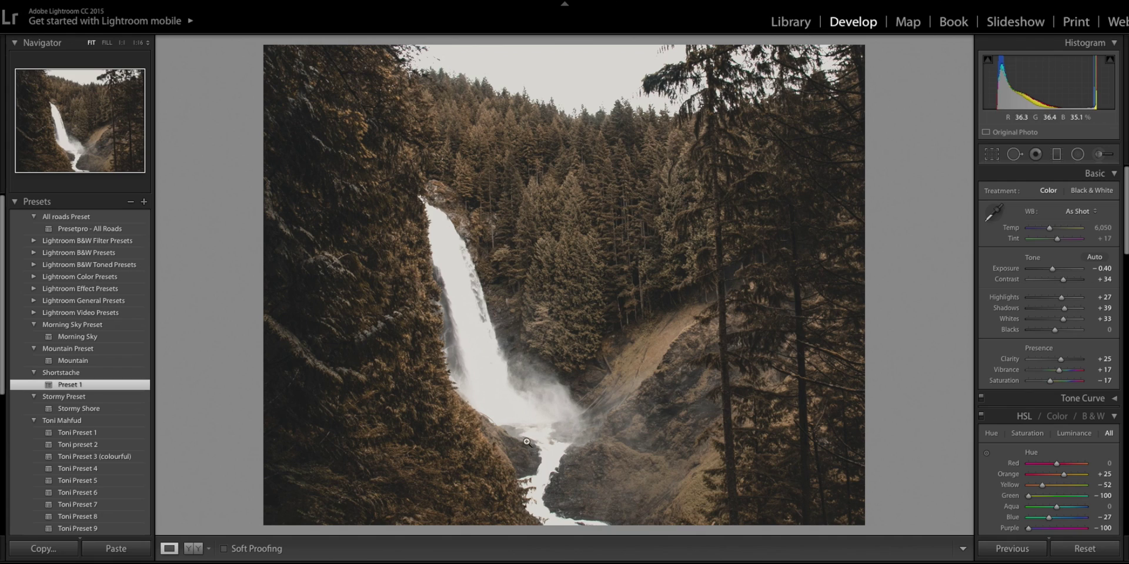
{"action": "scroll", "coordinate": [1035, 388], "scroll_direction": "down", "scroll_amount": 5}
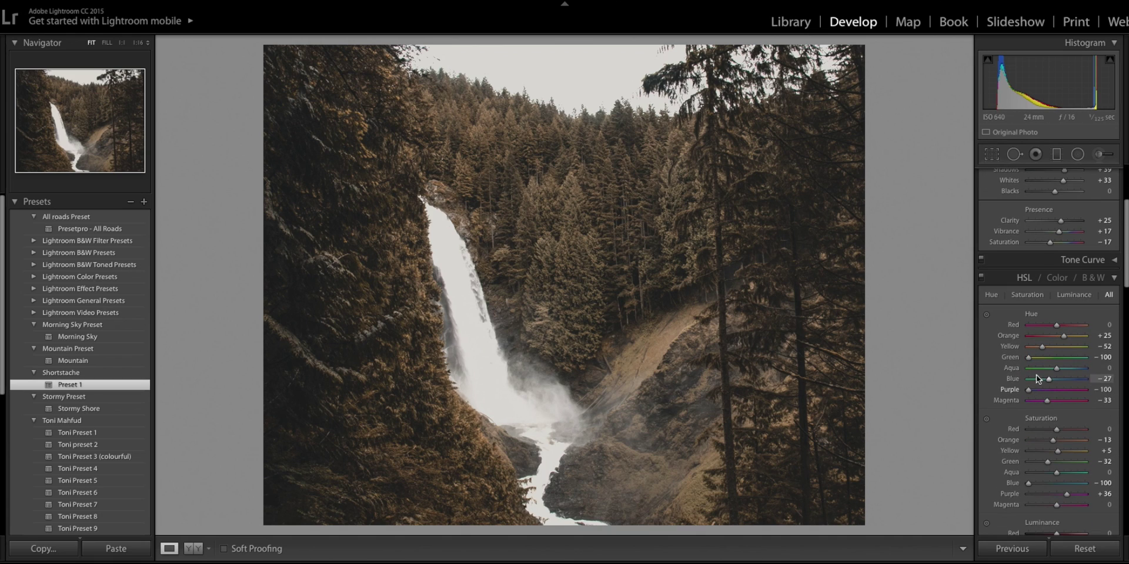
{"action": "mouse_move", "coordinate": [1041, 347]}
{"action": "left_mouse_down"}
{"action": "mouse_move", "coordinate": [1071, 347]}
{"action": "mouse_move", "coordinate": [1049, 349]}
{"action": "left_mouse_up"}
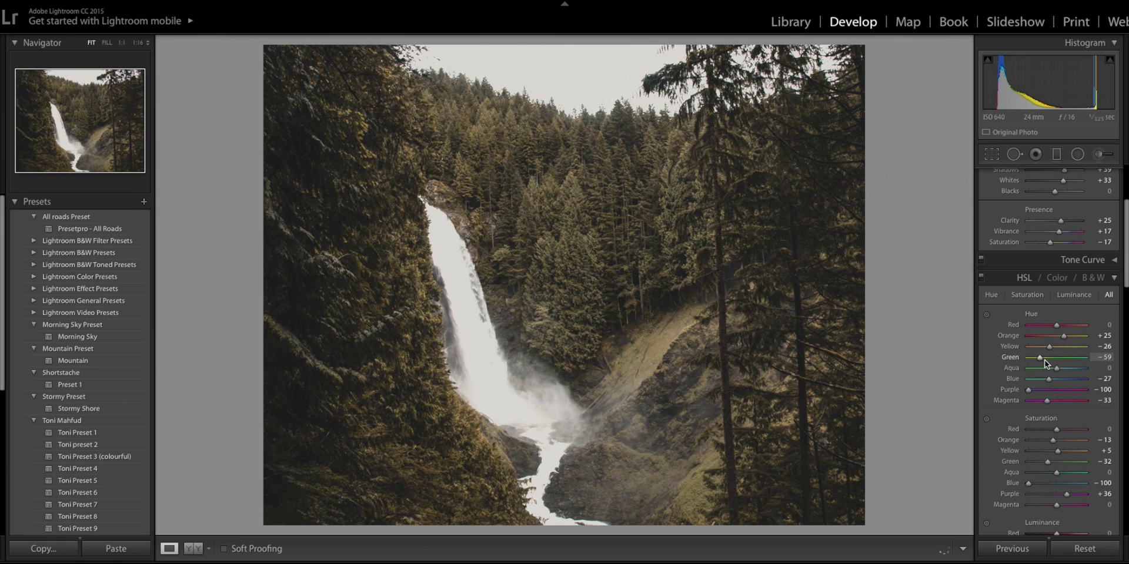
{"action": "left_click_drag", "start_coordinate": [1044, 360], "coordinate": [979, 336]}
{"action": "left_click_drag", "start_coordinate": [1043, 357], "coordinate": [1039, 358]}
Step: Compare the waterfall photo before and after the preset and hue changes
{"action": "key", "text": "backslash"}
{"action": "key", "text": "backslash"}
{"action": "key", "text": "backslash"}
{"action": "key", "text": "backslash"}
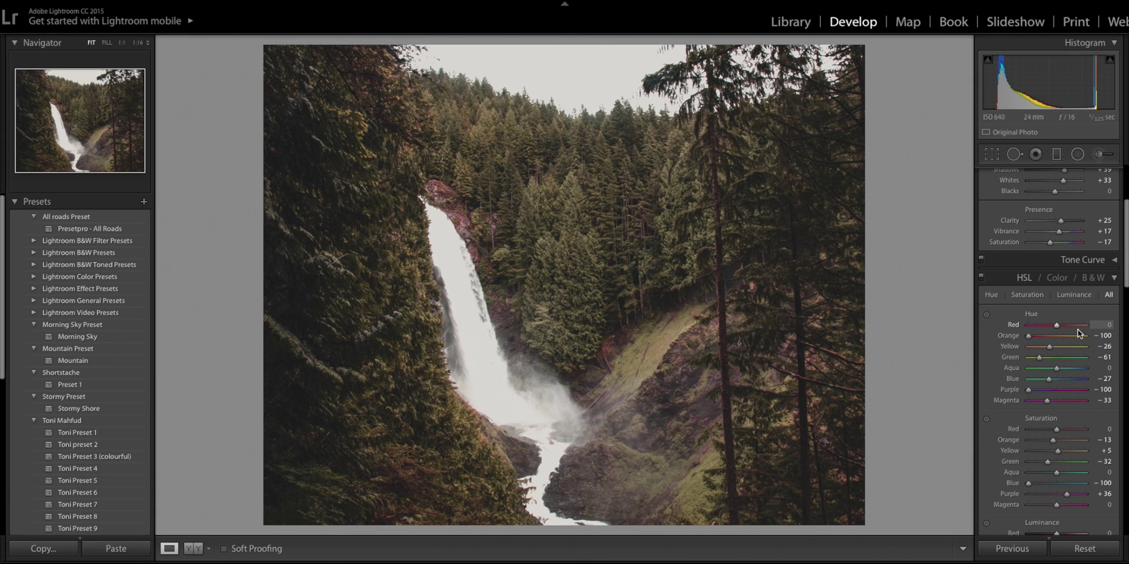
Step: Lower the waterfall photo's Exposure to −0.90, set Highlights to +8, and fine-tune the Exposure slightly brighter
{"action": "scroll", "coordinate": [1079, 334], "scroll_direction": "up", "scroll_amount": 5}
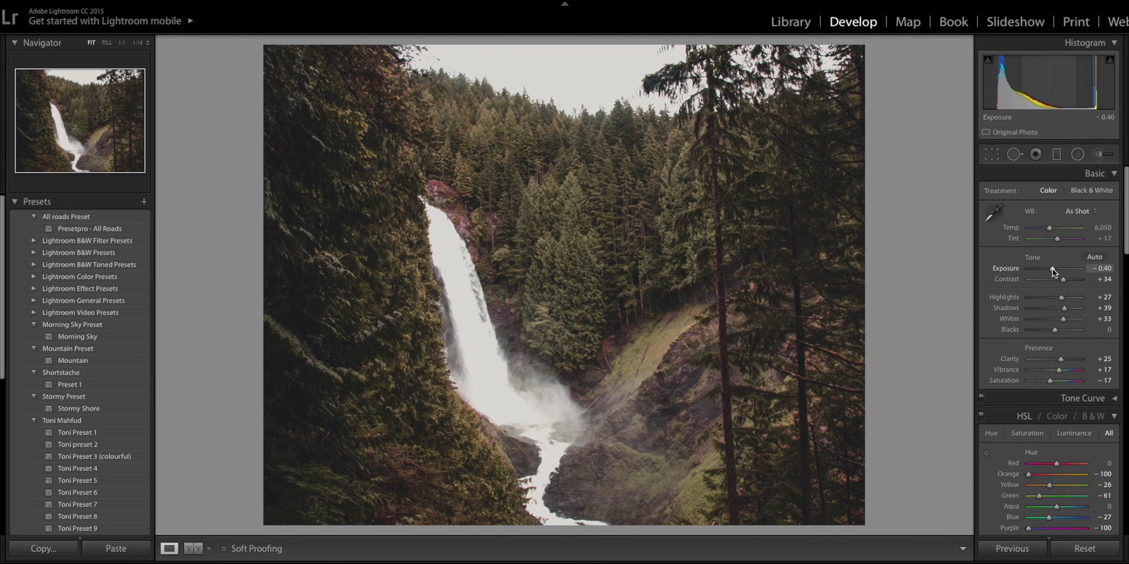
{"action": "left_click_drag", "start_coordinate": [1052, 269], "coordinate": [1050, 269]}
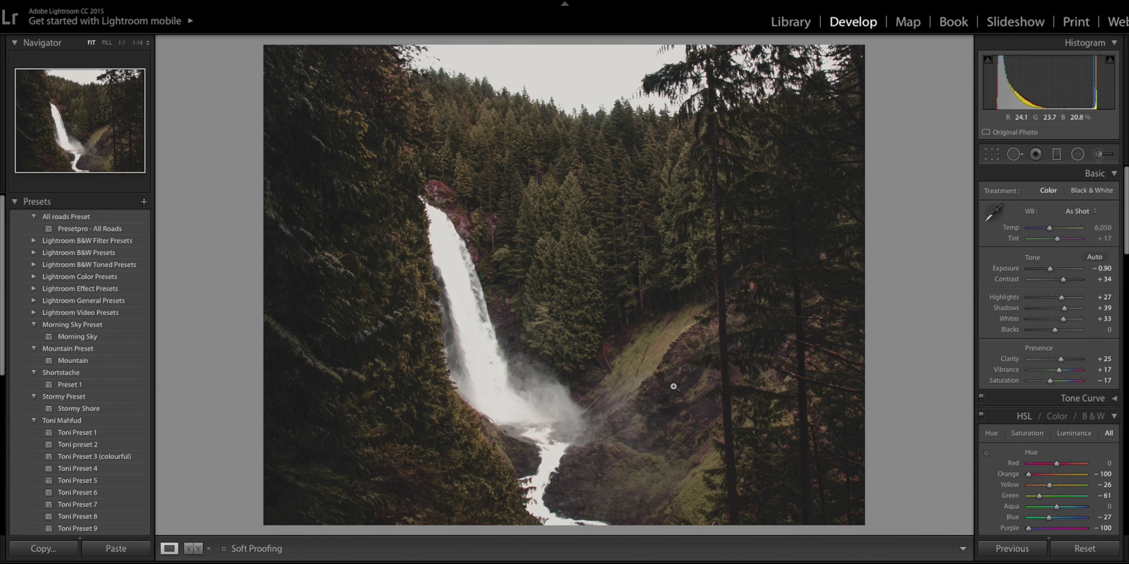
{"action": "left_click_drag", "start_coordinate": [1060, 297], "coordinate": [1056, 297]}
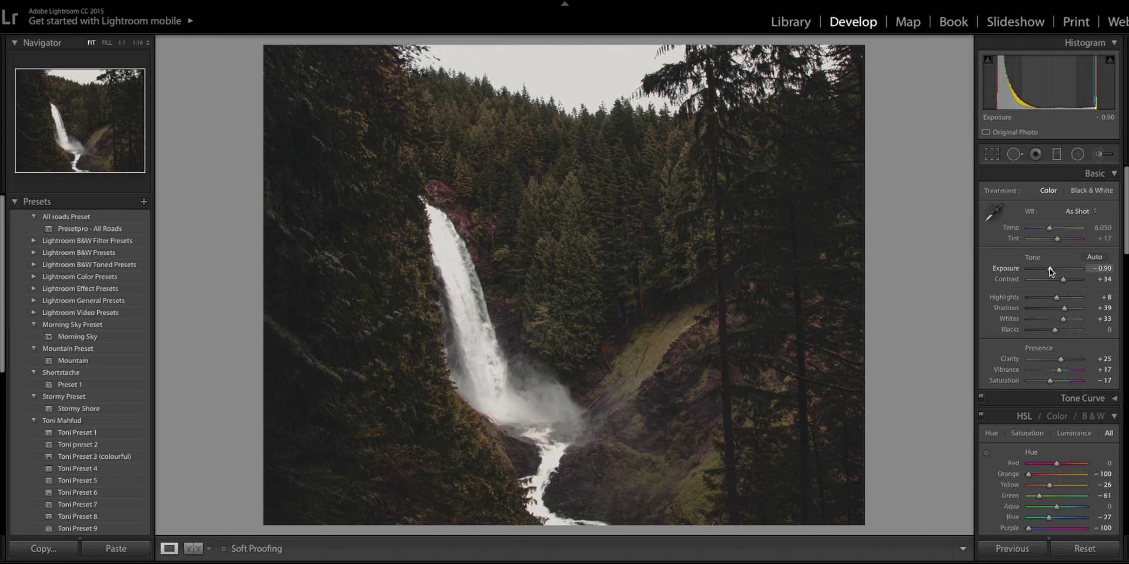
{"action": "left_click_drag", "start_coordinate": [1050, 270], "coordinate": [1052, 271]}
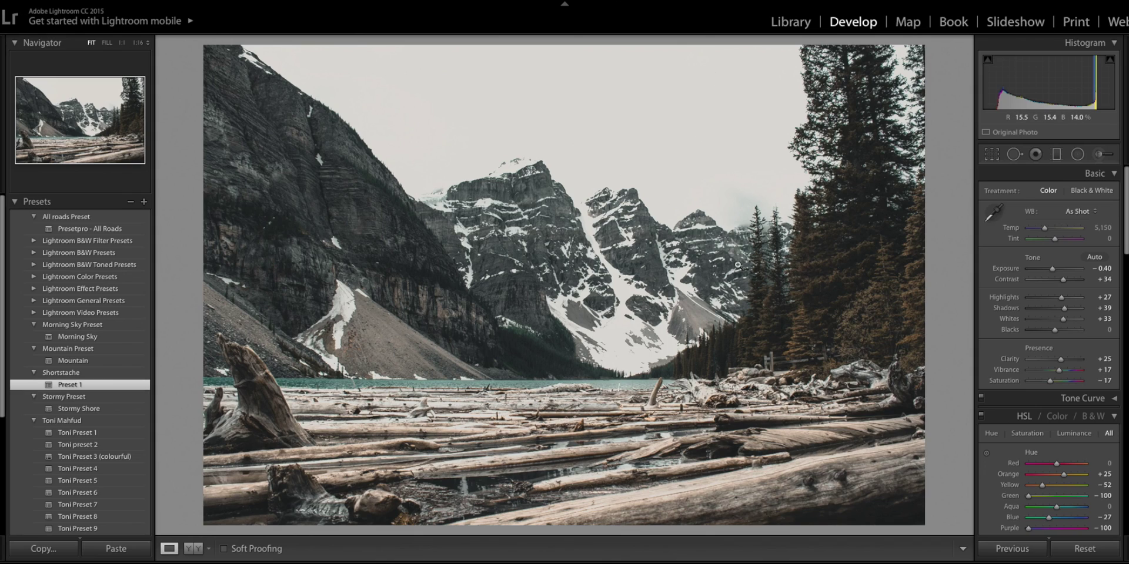
Step: Go from the log-filled lake photo to the edited mountain church photo
{"action": "key", "text": "ctrl+Right"}
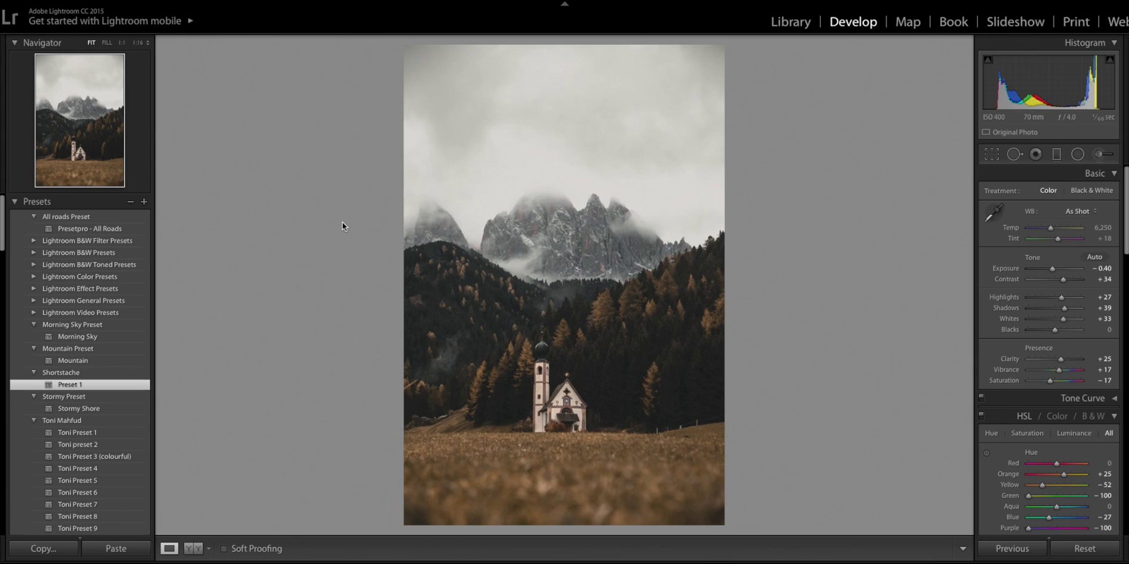